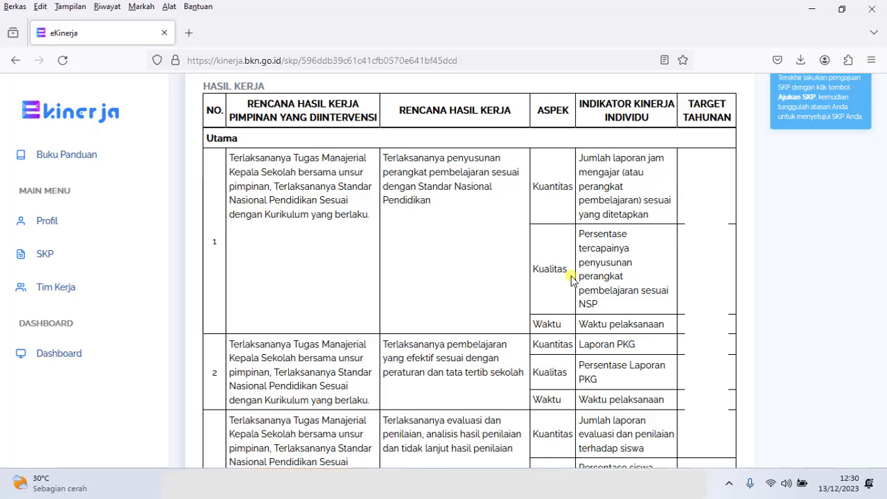
# Step: Highlight the Rencana Hasil Kerja column heading in the Hasil Kerja table
pyautogui.click(402, 111)
pyautogui.moveTo(401, 111); pyautogui.dragTo(518, 111)
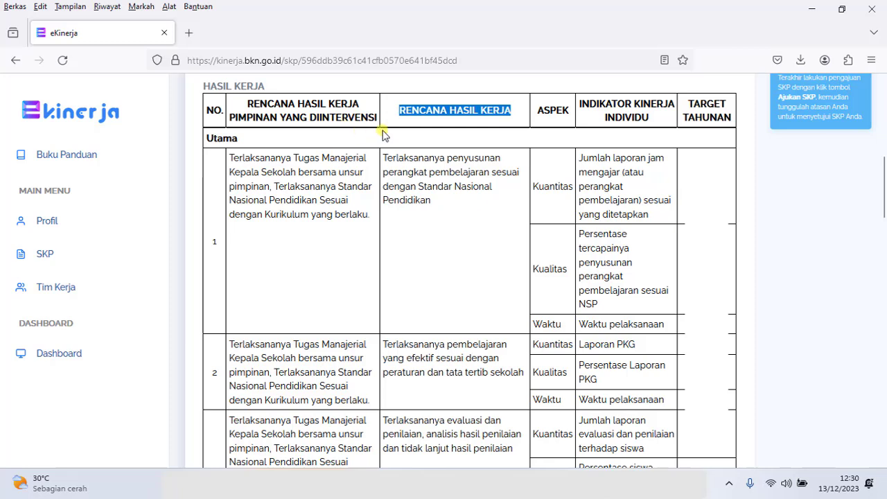
pyautogui.moveTo(399, 111); pyautogui.dragTo(511, 123)
pyautogui.click(429, 181)
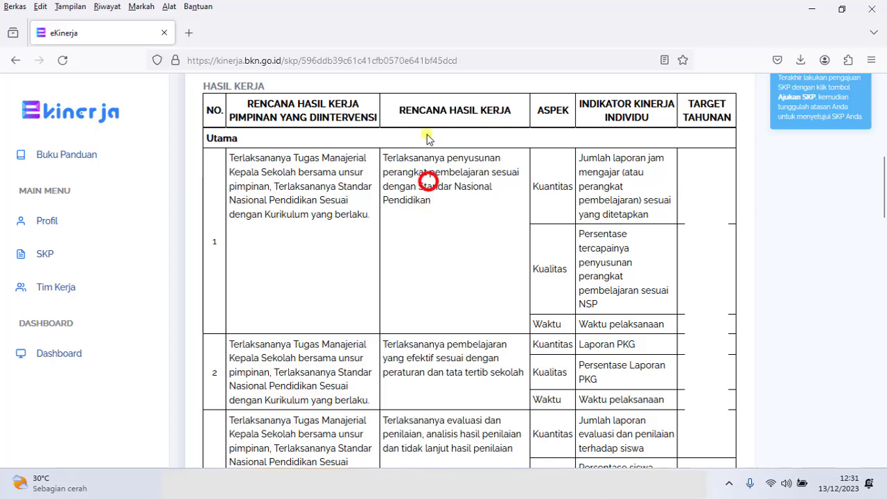
pyautogui.moveTo(404, 111); pyautogui.dragTo(508, 115)
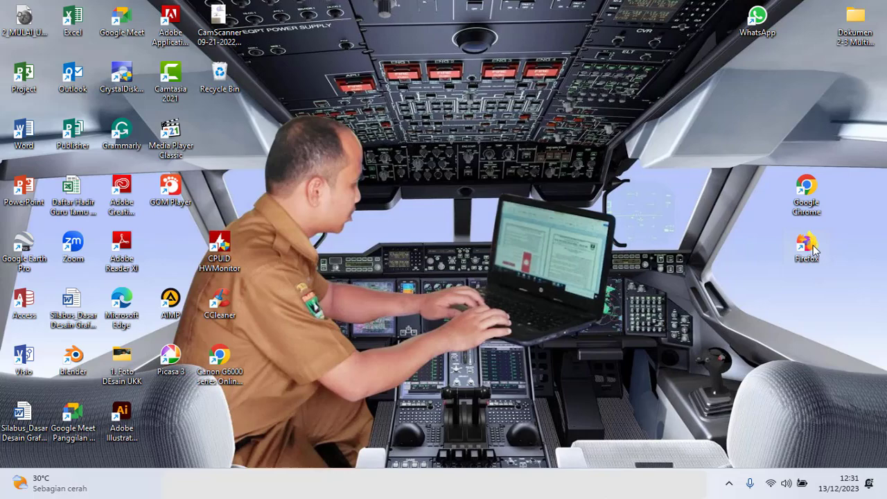
# Step: Open Firefox and go to kinerja.bkn.go.id
pyautogui.doubleClick(808, 244)
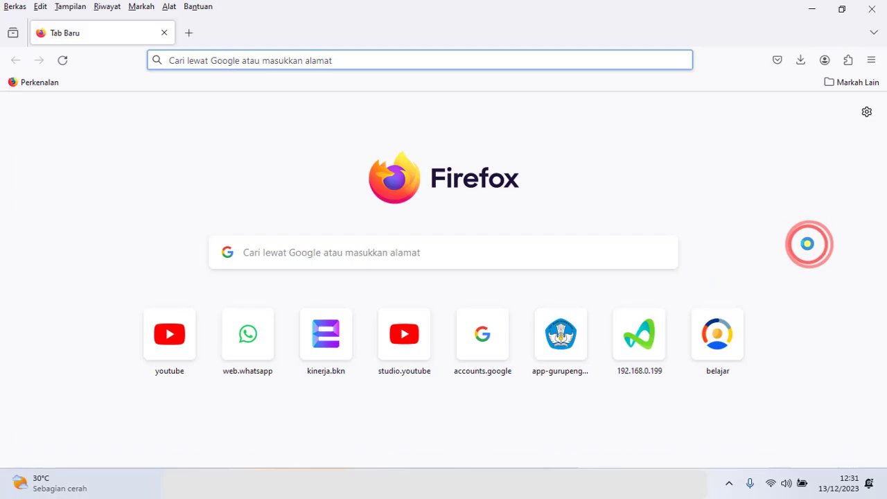
pyautogui.click(352, 66)
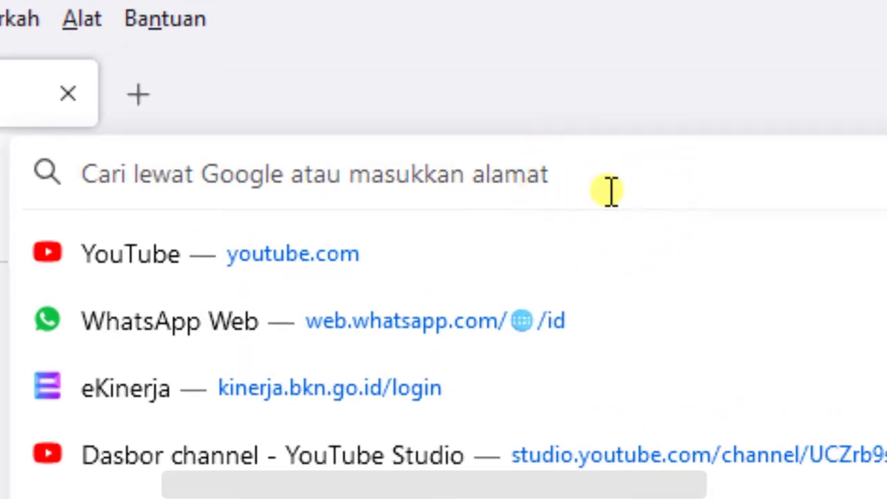
pyautogui.write('kinerja.bkn.go.id/')
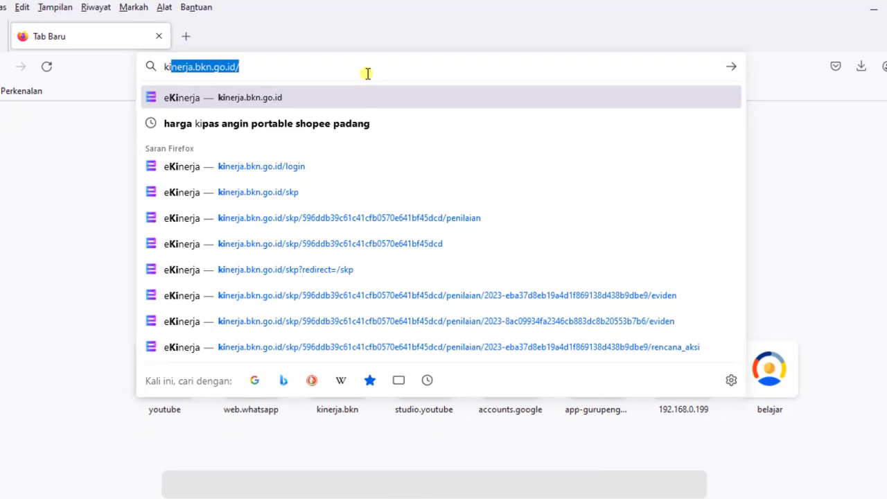
pyautogui.press('Return')
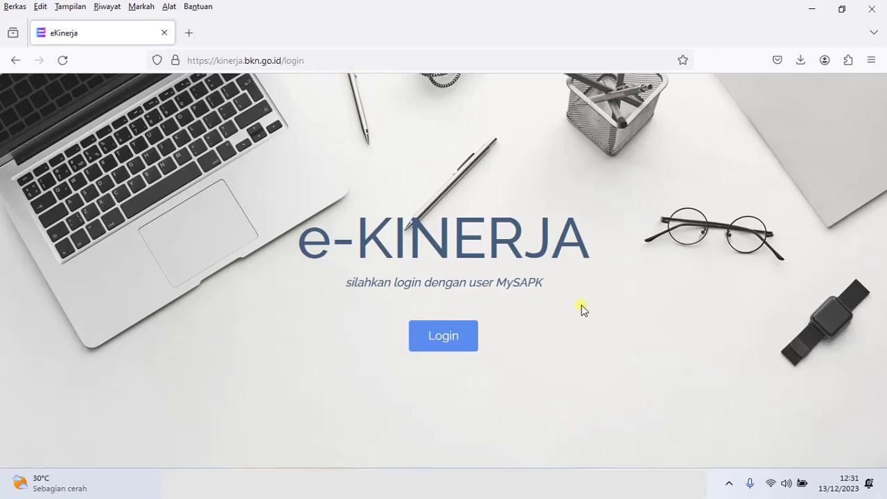
# Step: Log in to e-Kinerja with the filled-in SSO ASN username and password
pyautogui.click(468, 340)
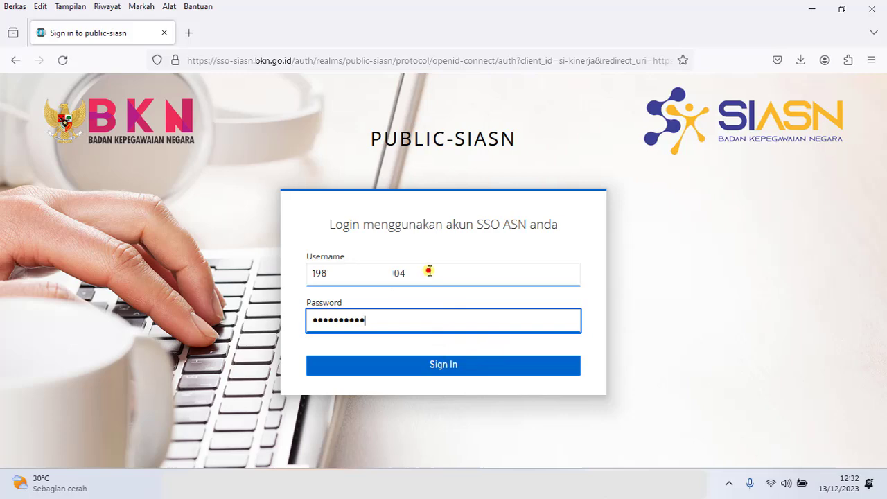
pyautogui.click(427, 273)
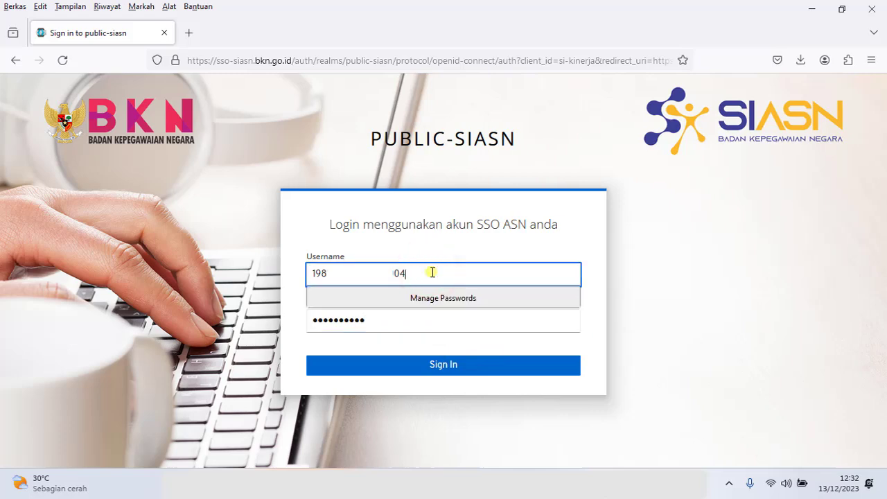
pyautogui.click(392, 320)
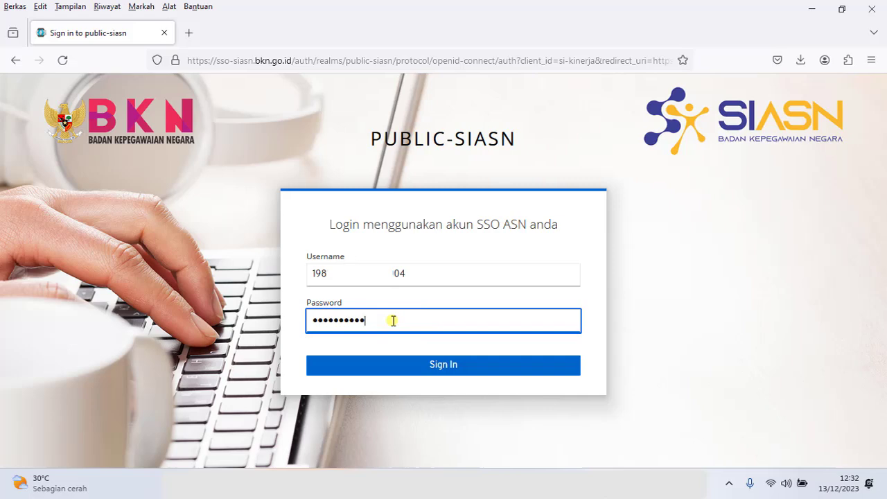
pyautogui.click(495, 364)
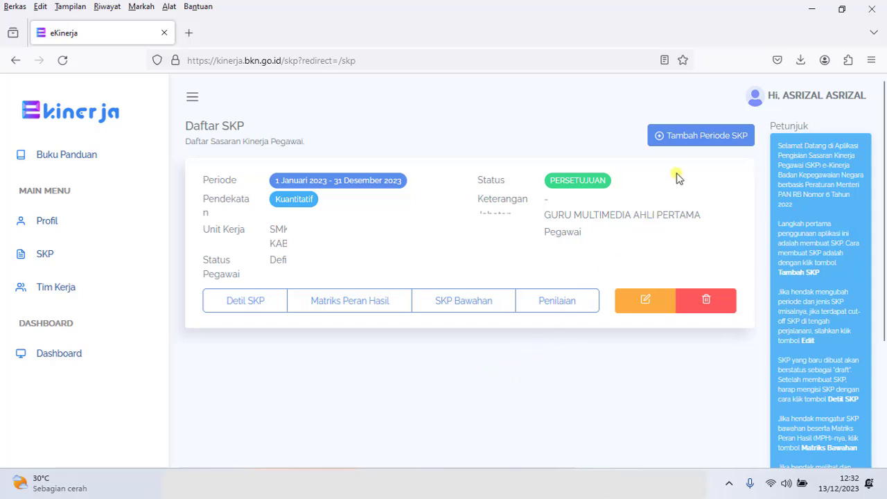
# Step: Open the form for adding an SKP period, look at its Periode Awal and Periode Akhir fields, and close it unsaved
pyautogui.click(678, 139)
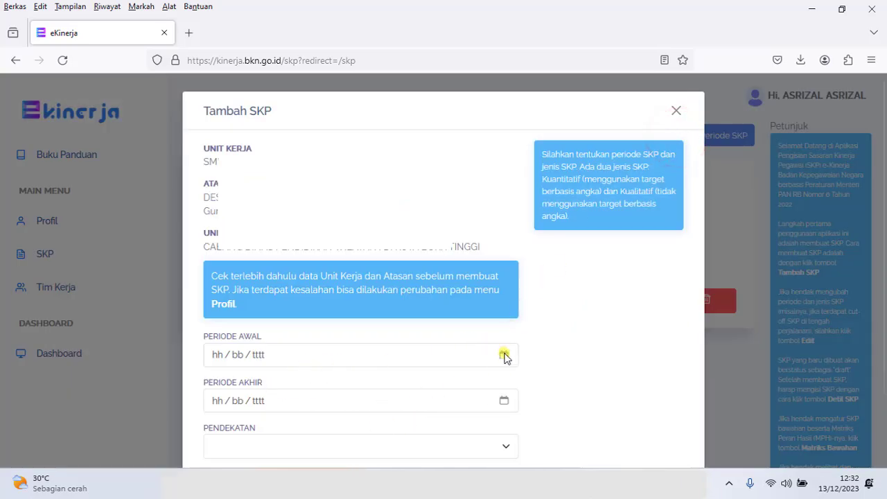
pyautogui.click(504, 356)
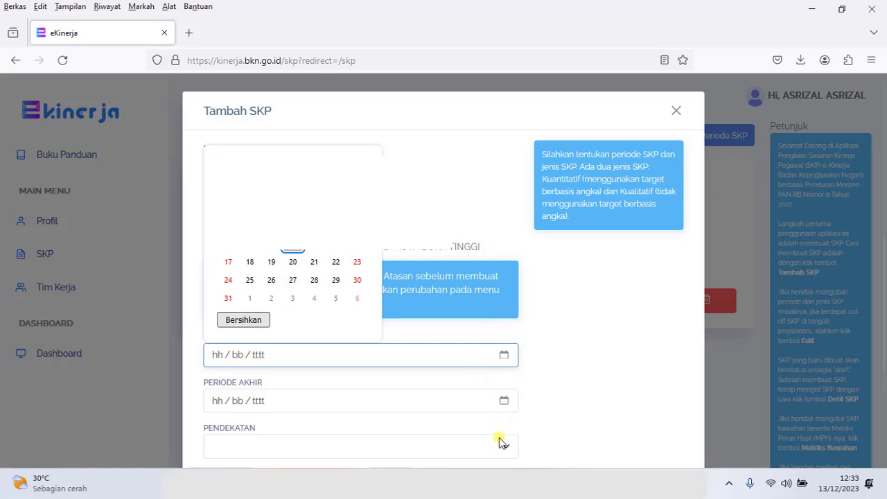
pyautogui.click(504, 404)
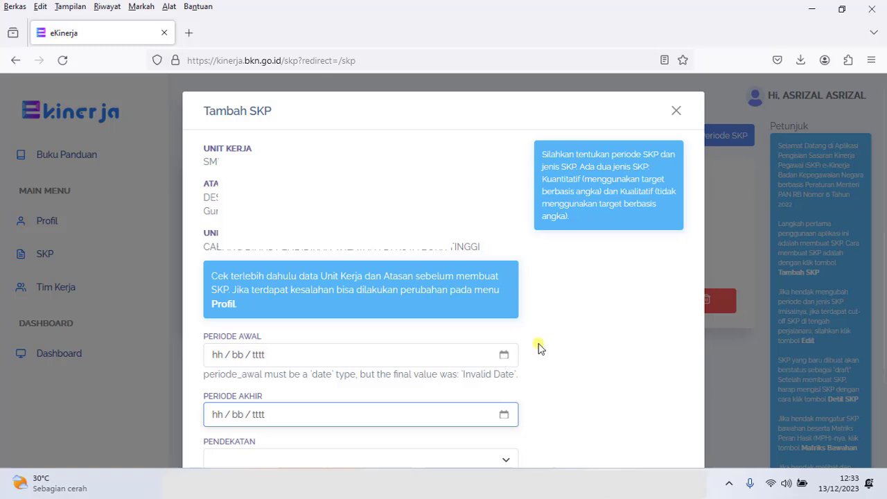
pyautogui.click(588, 373)
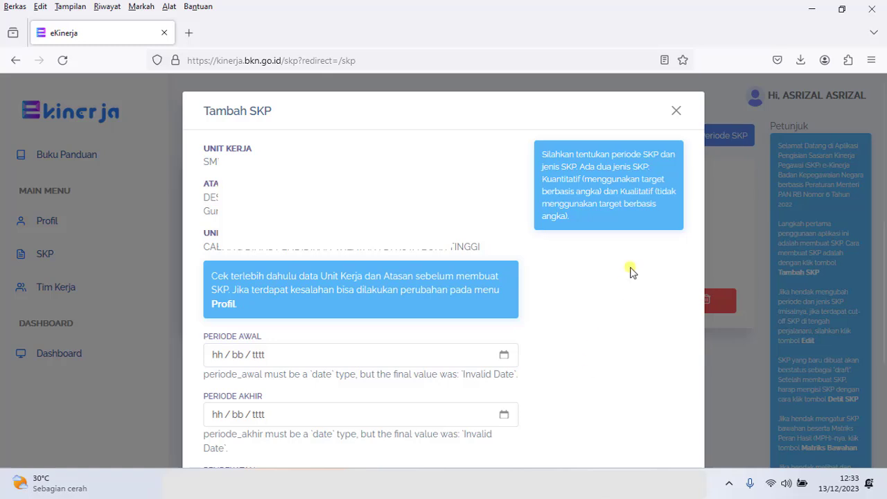
pyautogui.click(676, 112)
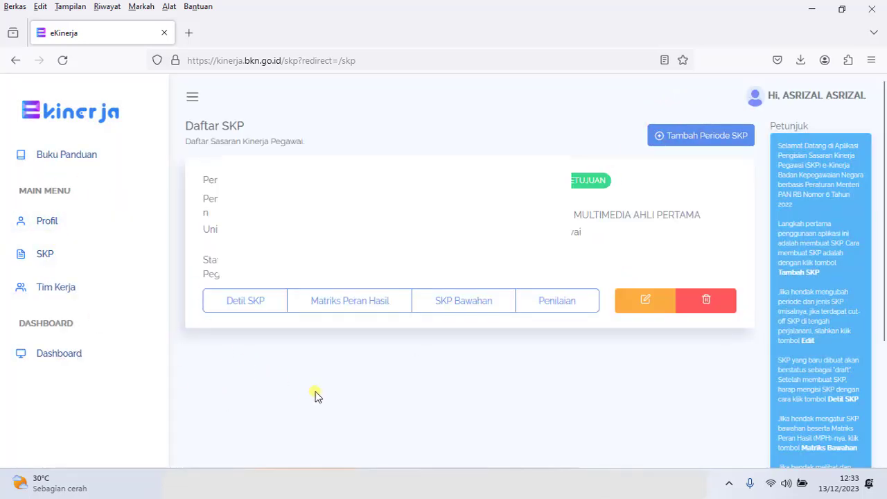
# Step: Open the details of the existing 2023 SKP from the SKP list and highlight its Hasil Kerja table
pyautogui.click(59, 255)
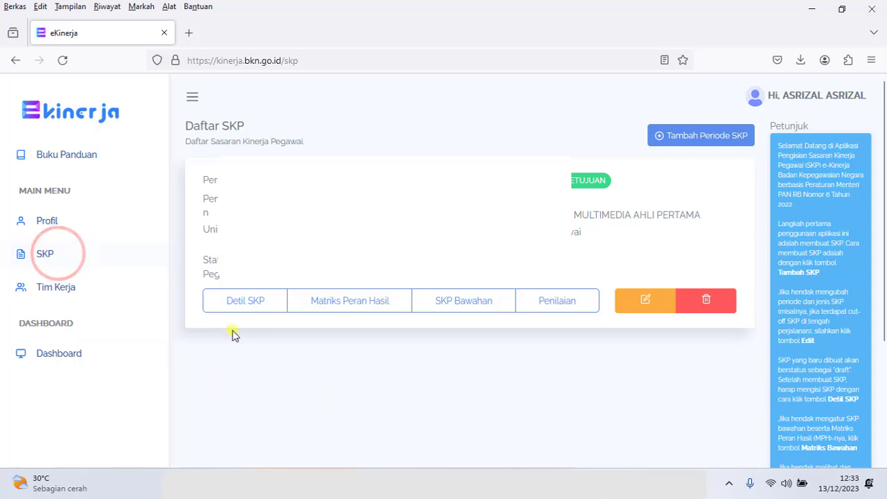
pyautogui.click(254, 311)
pyautogui.scroll(-8, 683, 230)
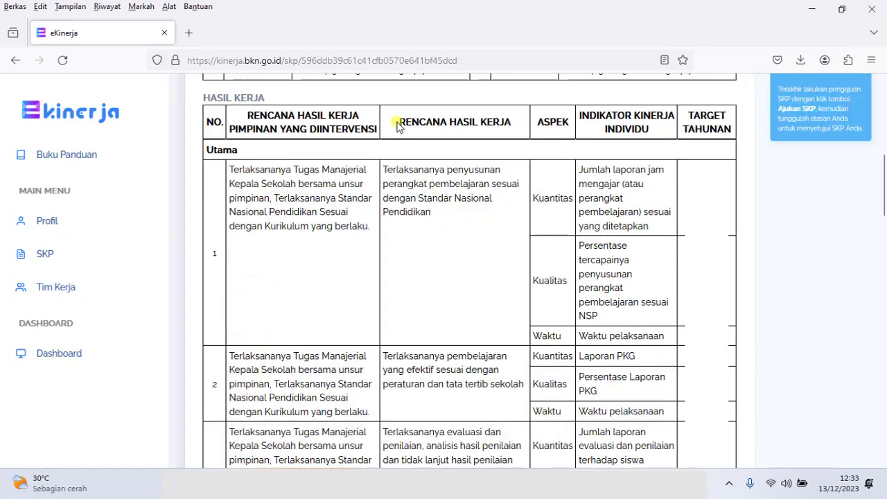
pyautogui.moveTo(400, 122); pyautogui.dragTo(519, 126)
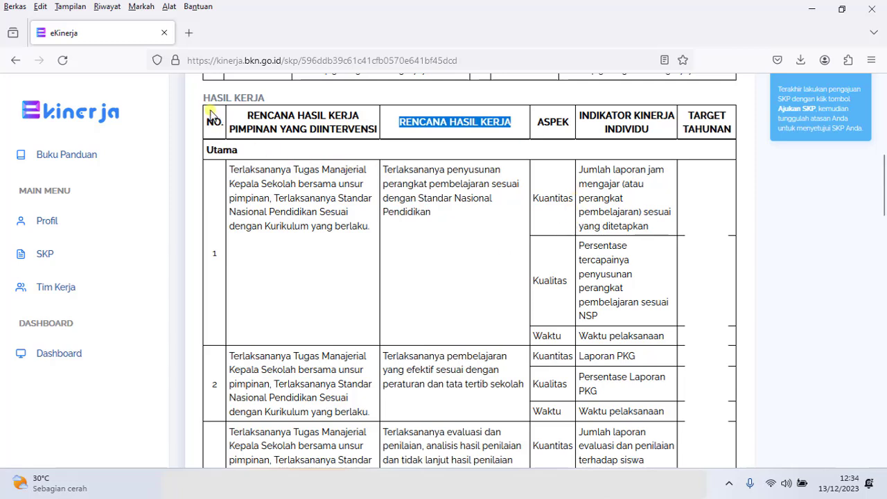
pyautogui.moveTo(200, 97); pyautogui.dragTo(624, 463)
# Step: Switch to the Rencana Aksi Semester 1 2023_A workbook in Excel and examine the headings of the two Rencana Hasil Kerja columns
pyautogui.hotkey('alt', 'Tab')
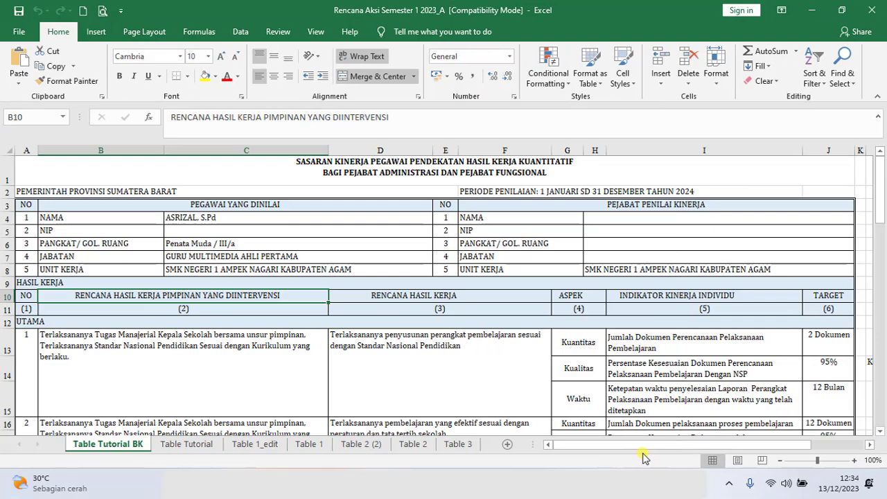
pyautogui.moveTo(884, 219); pyautogui.dragTo(885, 196)
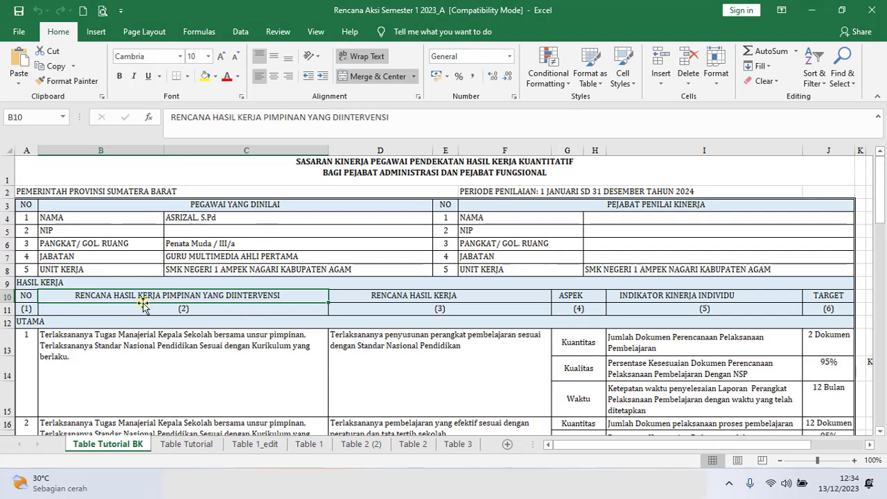
pyautogui.click(111, 298)
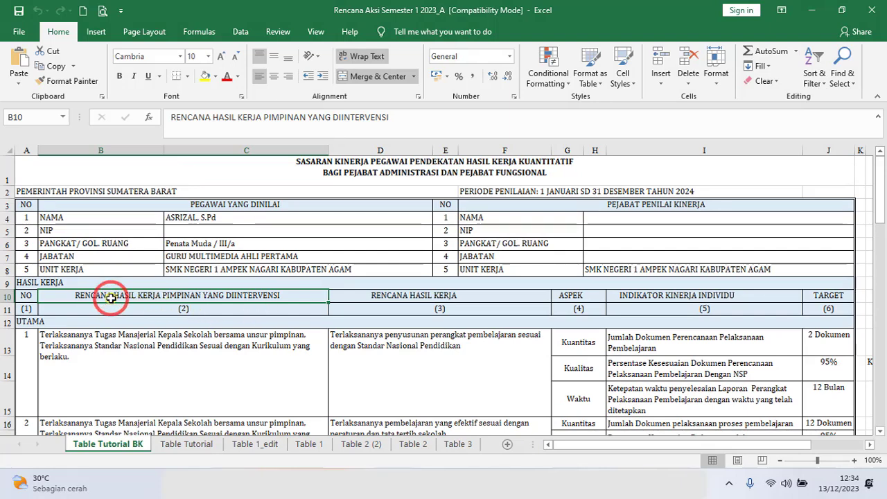
pyautogui.click(119, 307)
pyautogui.click(121, 297)
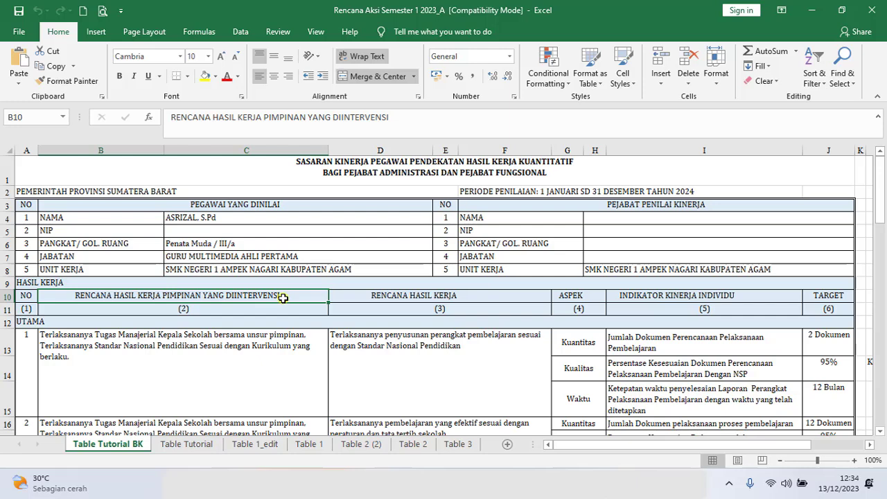
pyautogui.click(239, 319)
pyautogui.click(248, 298)
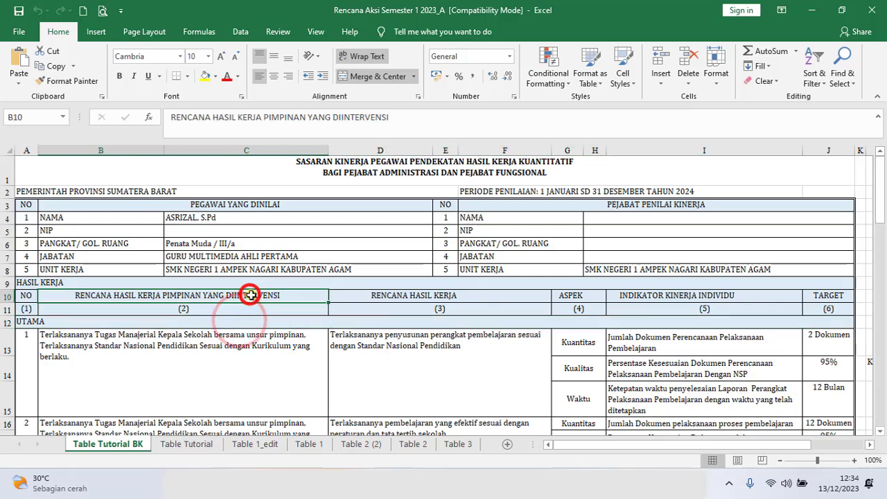
pyautogui.click(367, 297)
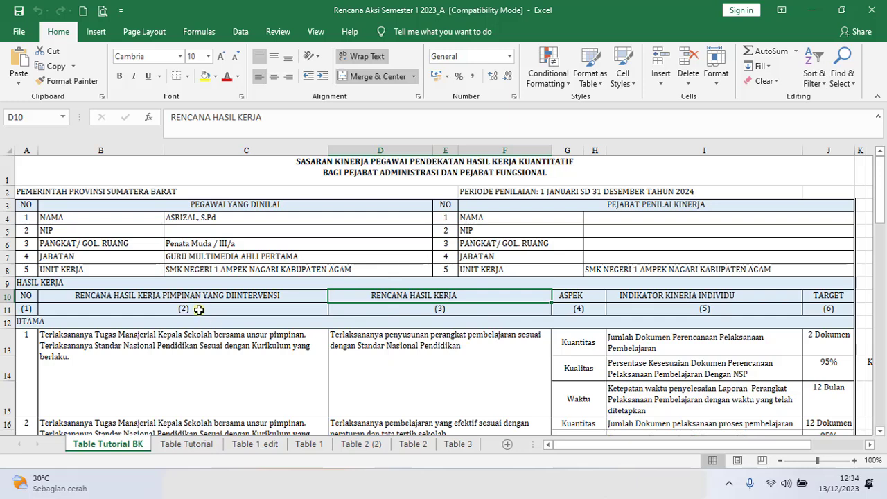
# Step: Examine the Rencana Hasil Kerja Pimpinan yang Diintervensi entries for numbers 1 to 7 on the Table Tutorial BK sheet
pyautogui.click(194, 342)
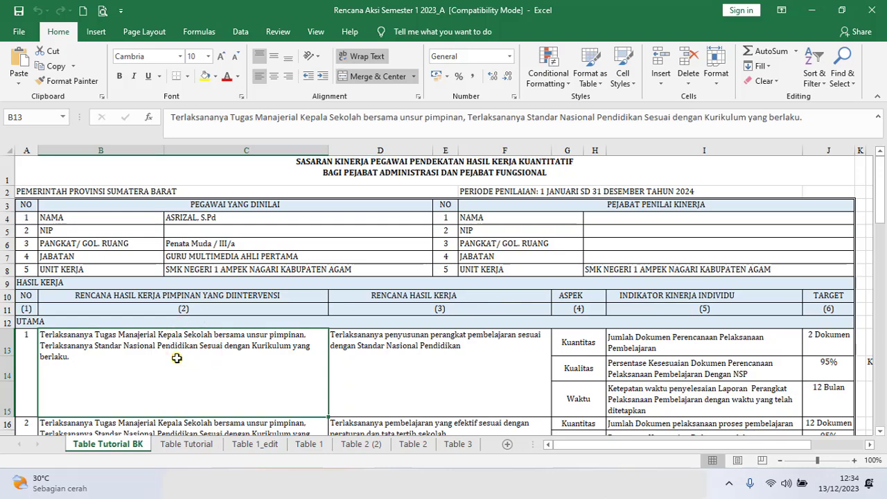
pyautogui.click(882, 219)
pyautogui.moveTo(882, 218); pyautogui.dragTo(878, 226)
pyautogui.click(283, 229)
pyautogui.click(267, 296)
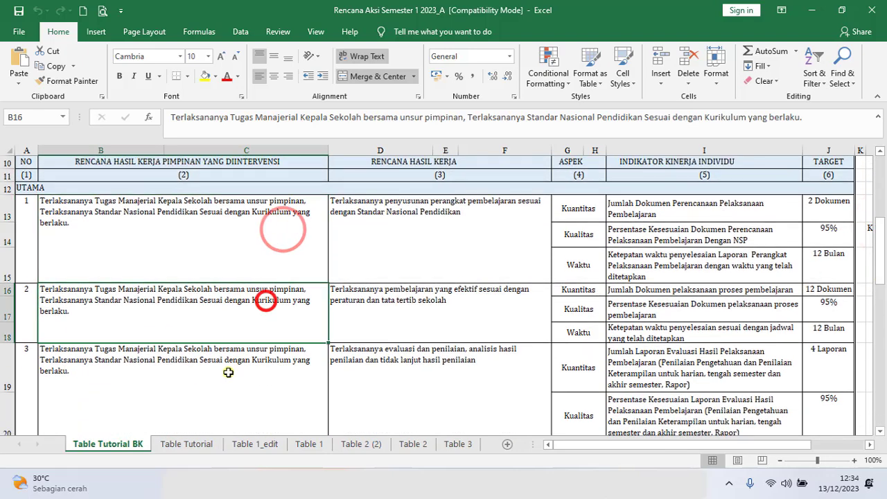
pyautogui.click(228, 373)
pyautogui.moveTo(884, 243); pyautogui.dragTo(882, 319)
pyautogui.click(220, 288)
pyautogui.click(202, 364)
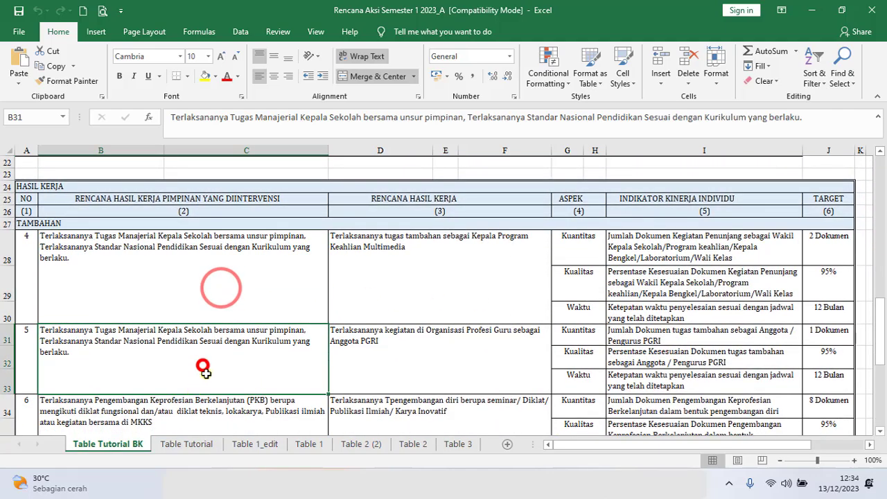
pyautogui.click(182, 420)
pyautogui.scroll(-3, 880, 322)
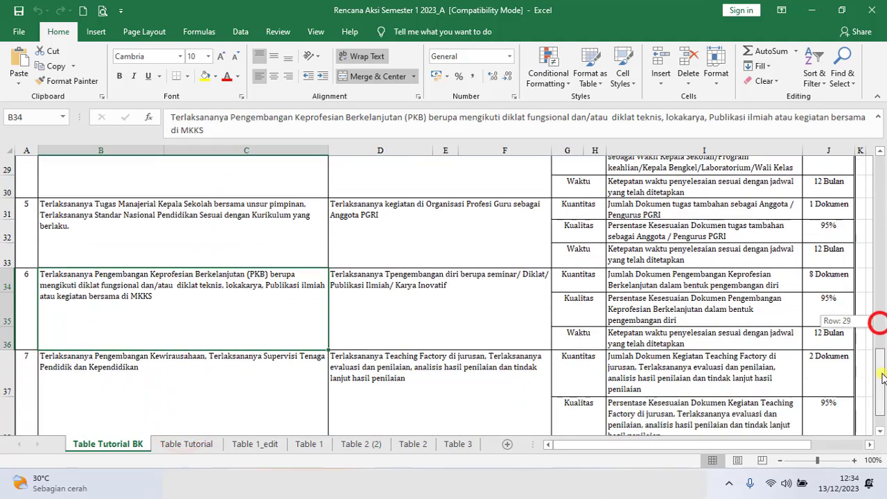
pyautogui.click(189, 350)
# Step: Return to entry 1 of the Rencana Hasil Kerja Pimpinan yang Diintervensi column and review its text and the column heading
pyautogui.moveTo(879, 367); pyautogui.dragTo(873, 166)
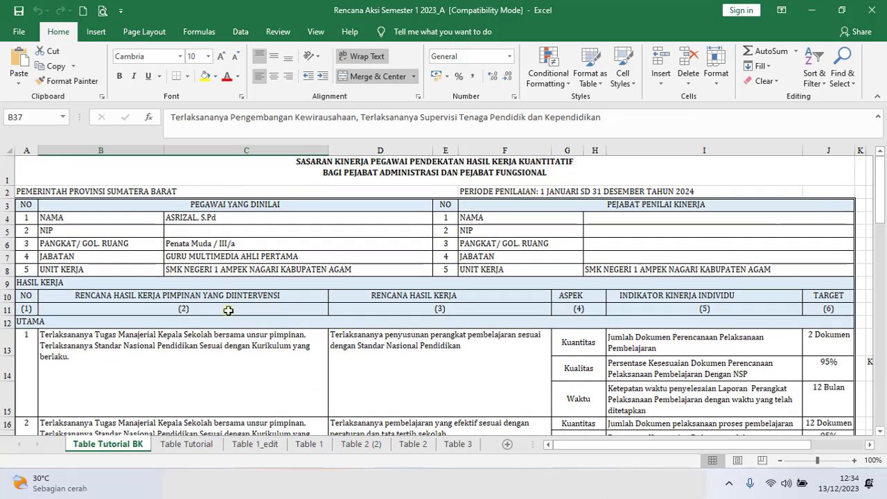
pyautogui.click(130, 346)
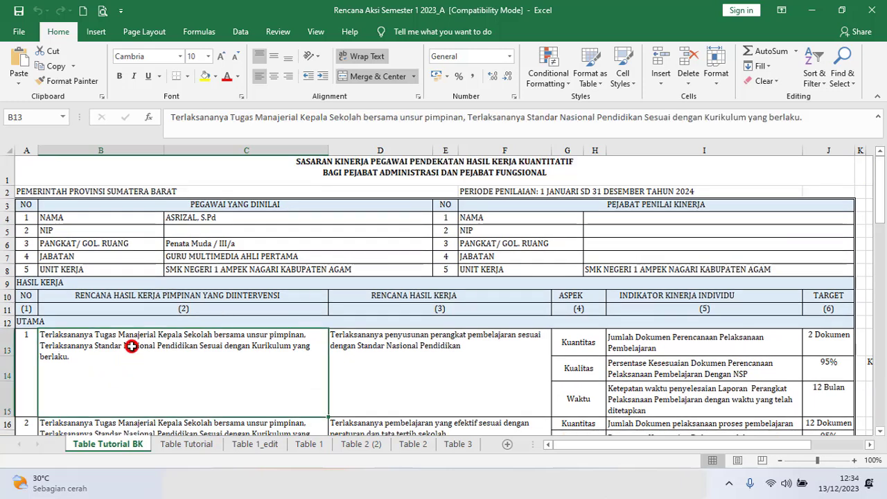
pyautogui.click(263, 348)
pyautogui.click(229, 358)
pyautogui.click(174, 297)
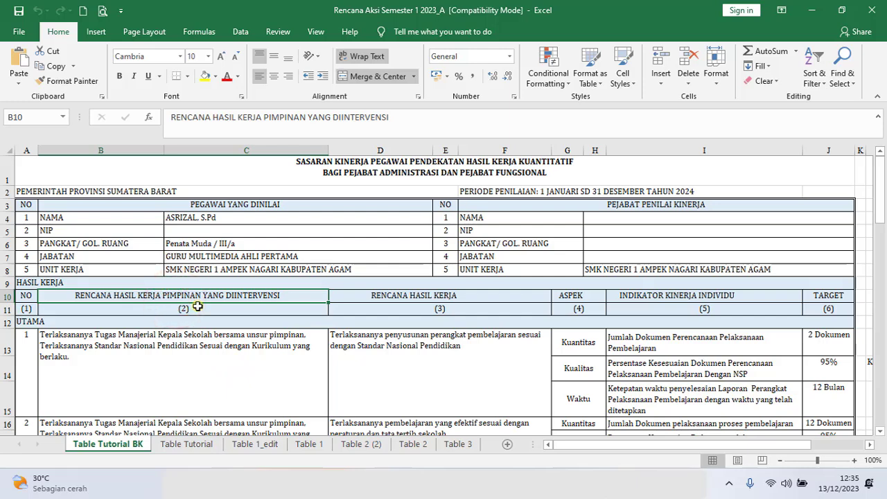
# Step: Examine the Rencana Hasil Kerja column heading and its entries from number 1 to 7 on the Table Tutorial BK sheet
pyautogui.click(380, 296)
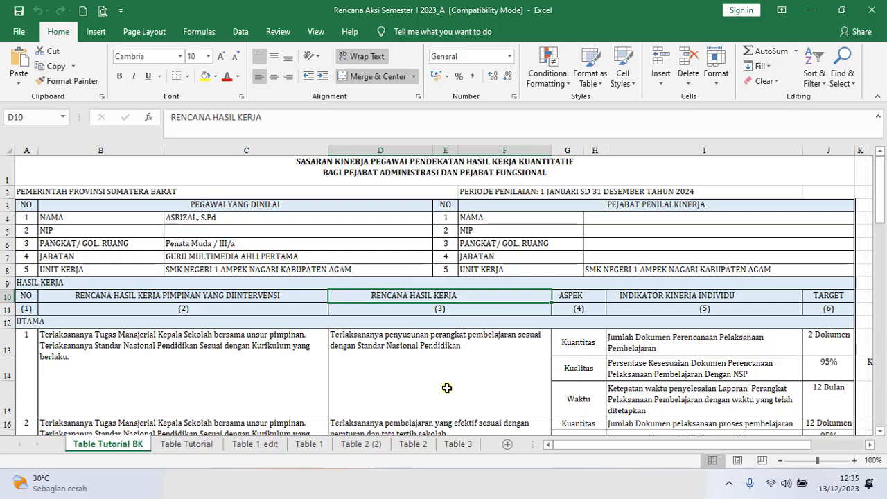
pyautogui.click(437, 359)
pyautogui.moveTo(878, 231); pyautogui.dragTo(875, 251)
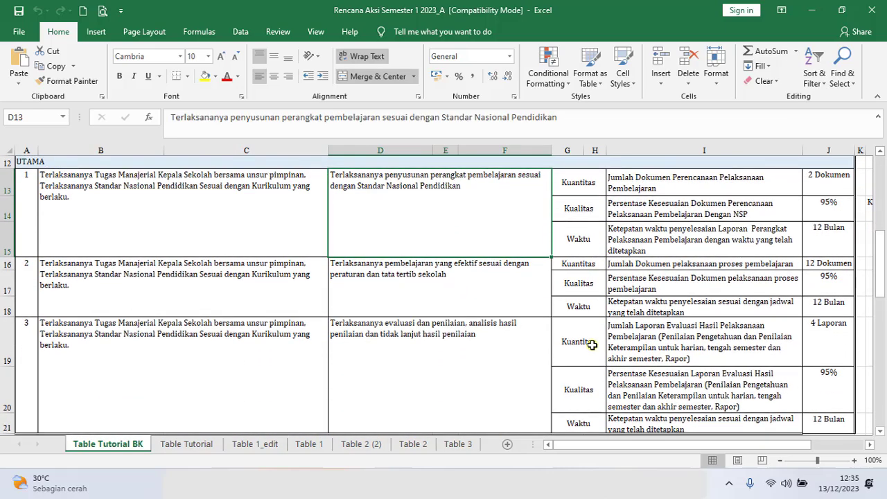
pyautogui.click(468, 285)
pyautogui.click(464, 357)
pyautogui.moveTo(882, 257); pyautogui.dragTo(874, 297)
pyautogui.click(424, 279)
pyautogui.click(416, 358)
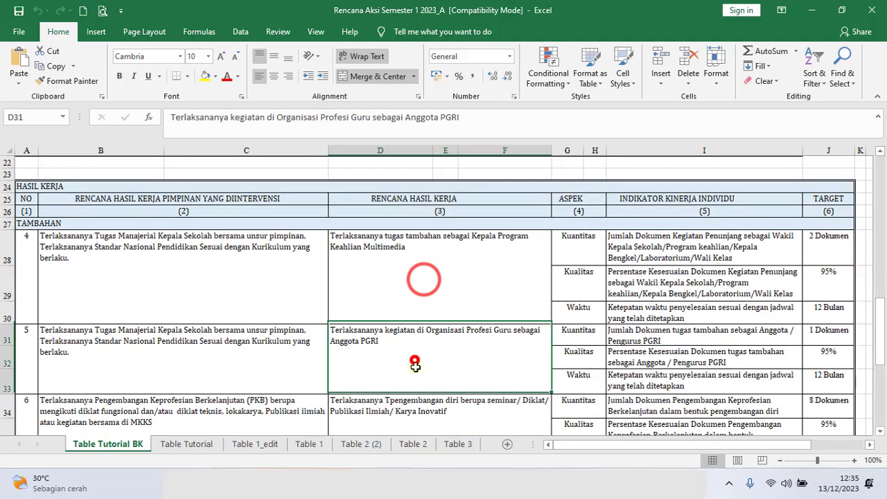
pyautogui.click(414, 413)
pyautogui.moveTo(884, 318); pyautogui.dragTo(878, 184)
pyautogui.click(432, 345)
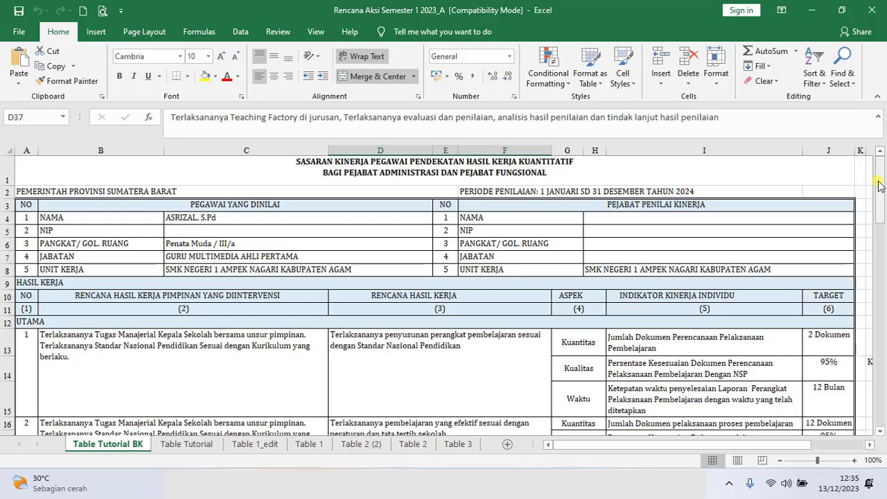
# Step: Review the Rencana Hasil Kerja heading and compare entry 1's own work plan with the leader's plan it supports
pyautogui.click(462, 302)
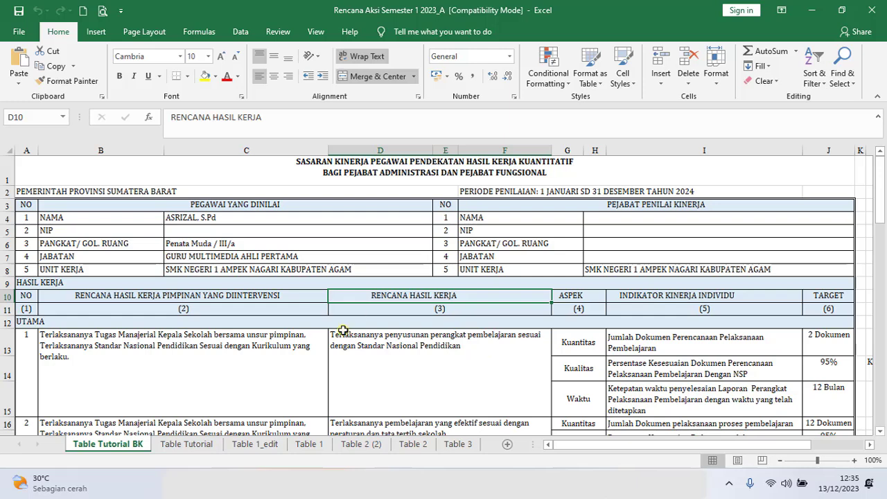
pyautogui.click(255, 347)
pyautogui.click(377, 345)
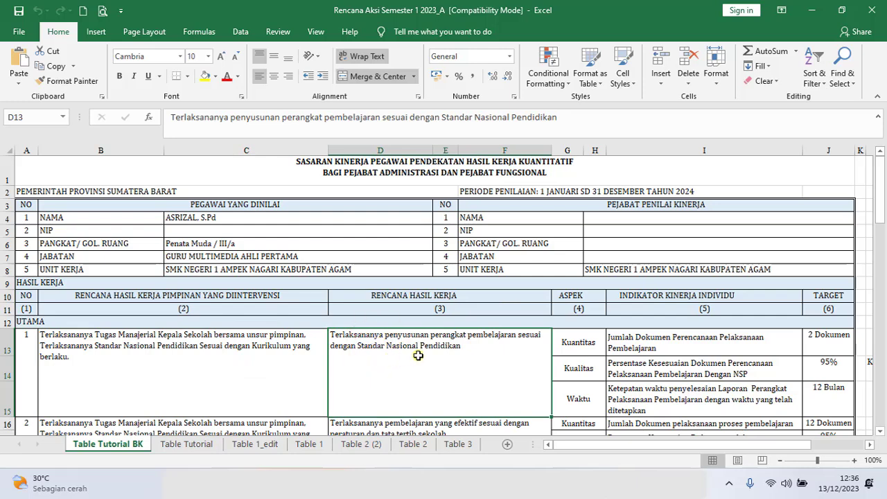
pyautogui.click(483, 353)
# Step: Examine the Aspek, Indikator Kinerja Individu and Target columns for the Kuantitas, Kualitas and Waktu rows of entry 1
pyautogui.click(585, 298)
pyautogui.click(583, 343)
pyautogui.click(579, 368)
pyautogui.click(580, 401)
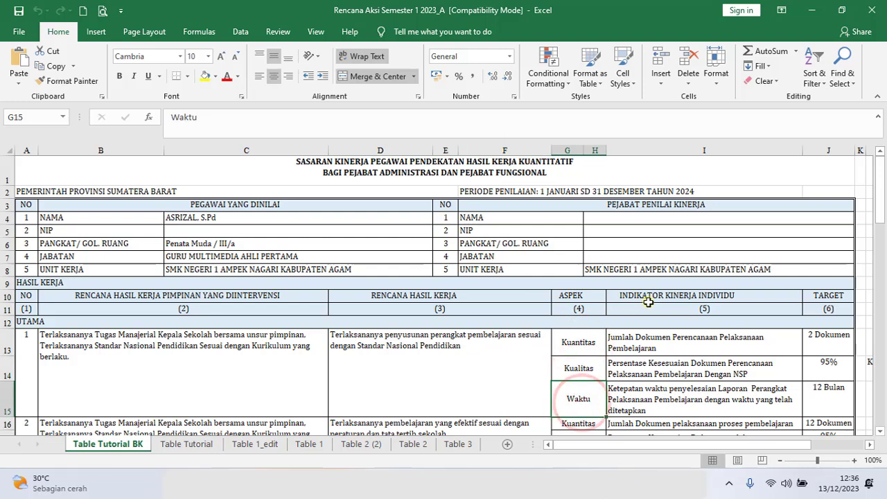
pyautogui.click(649, 301)
pyautogui.click(660, 340)
pyautogui.click(664, 377)
pyautogui.click(665, 412)
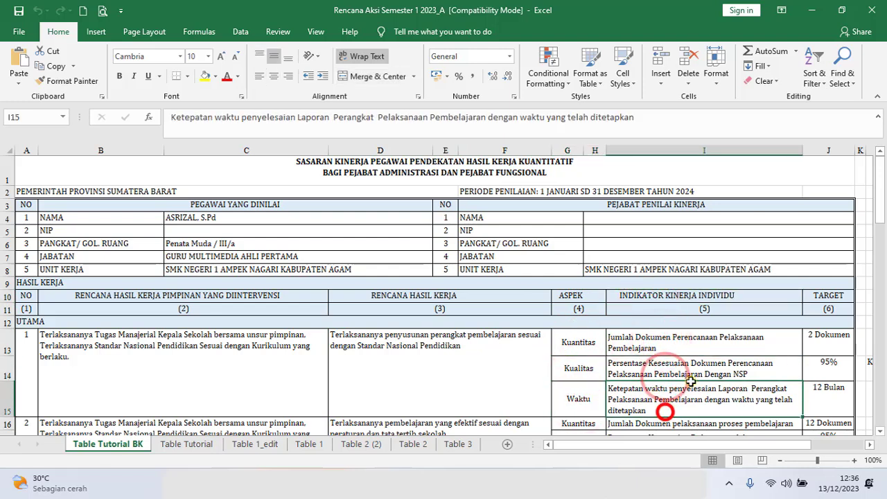
pyautogui.click(829, 298)
pyautogui.click(817, 341)
pyautogui.click(823, 368)
pyautogui.click(828, 392)
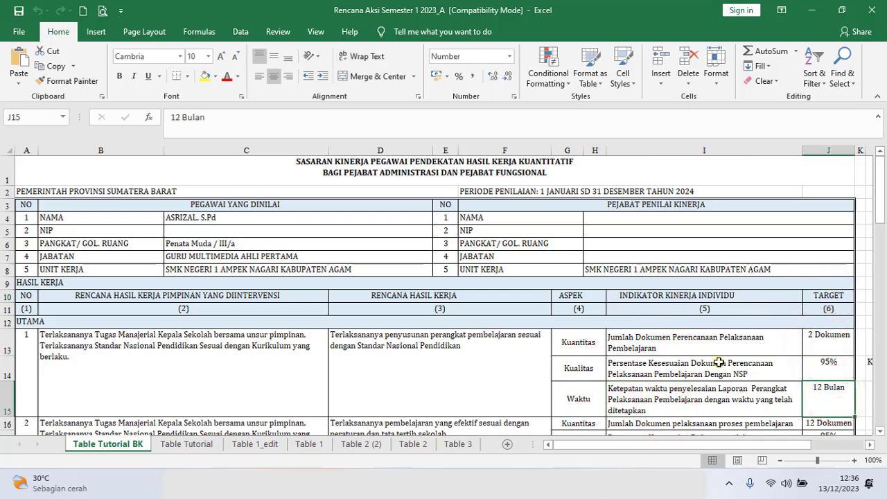
# Step: Review the Kuantitas aspect of entry 1 together with its performance indicator and the related Rencana Hasil Kerja text
pyautogui.click(590, 298)
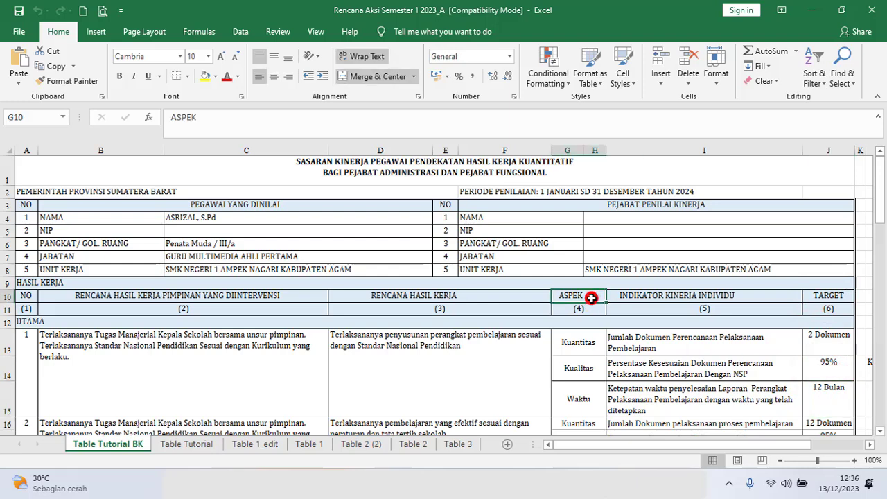
pyautogui.click(593, 341)
pyautogui.click(623, 346)
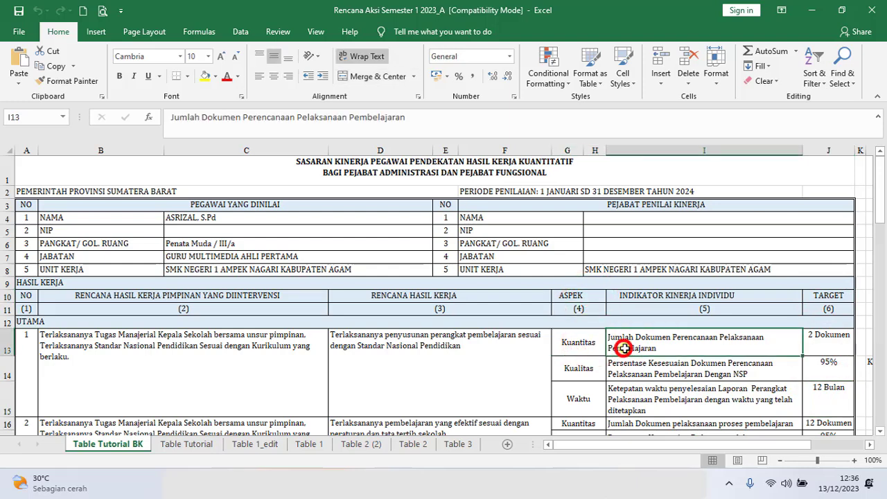
pyautogui.click(473, 352)
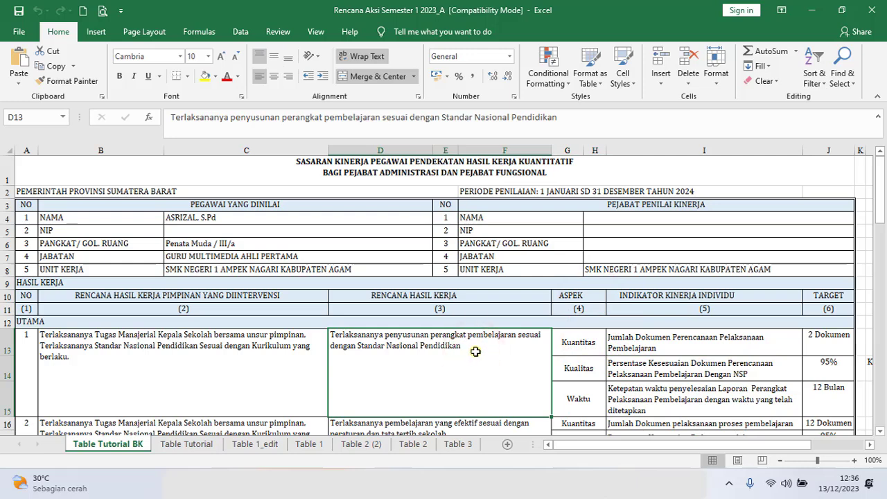
pyautogui.click(575, 344)
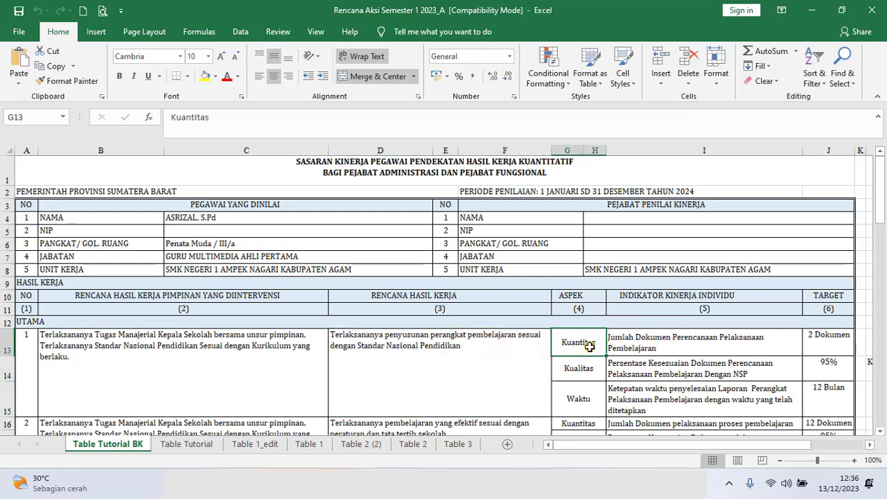
pyautogui.click(624, 344)
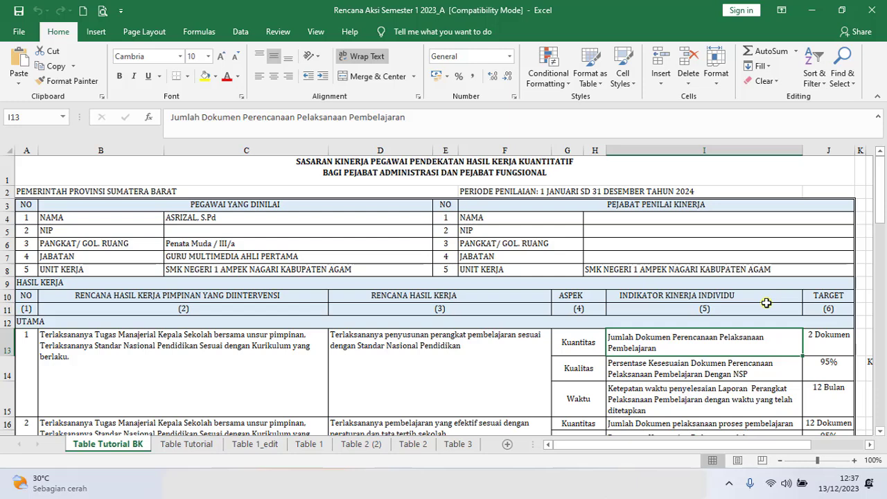
# Step: Set the target of entry 1's Kuantitas row to 18 Dokumen
pyautogui.click(821, 337)
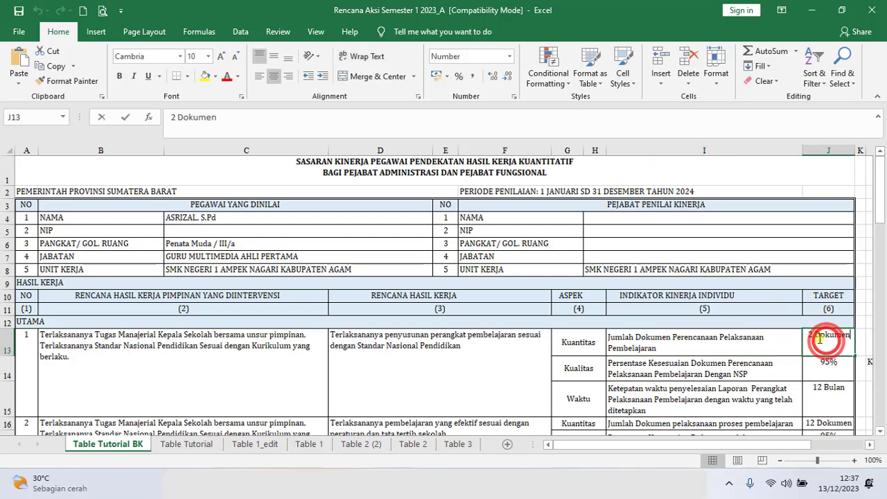
pyautogui.doubleClick(819, 337)
pyautogui.doubleClick(809, 334)
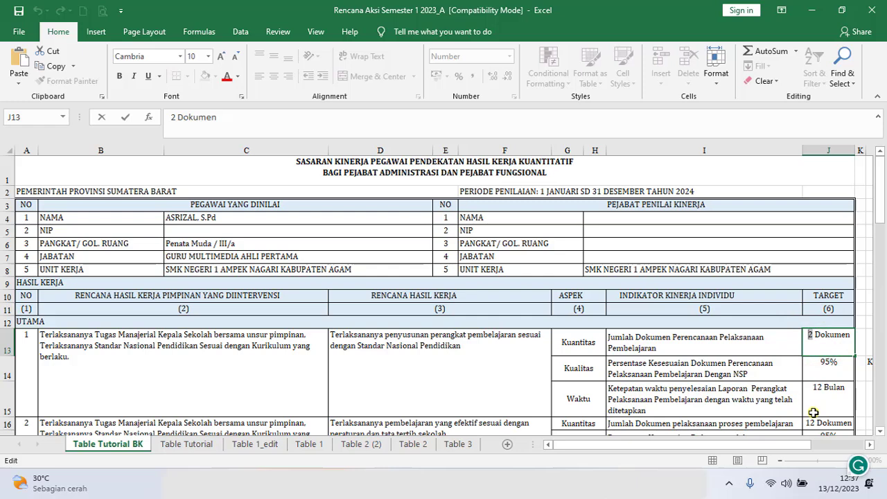
pyautogui.write('18')
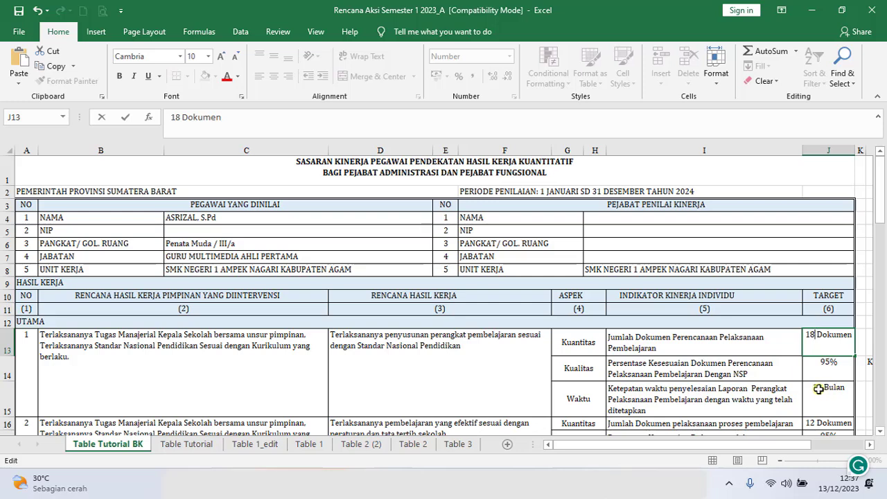
pyautogui.click(477, 353)
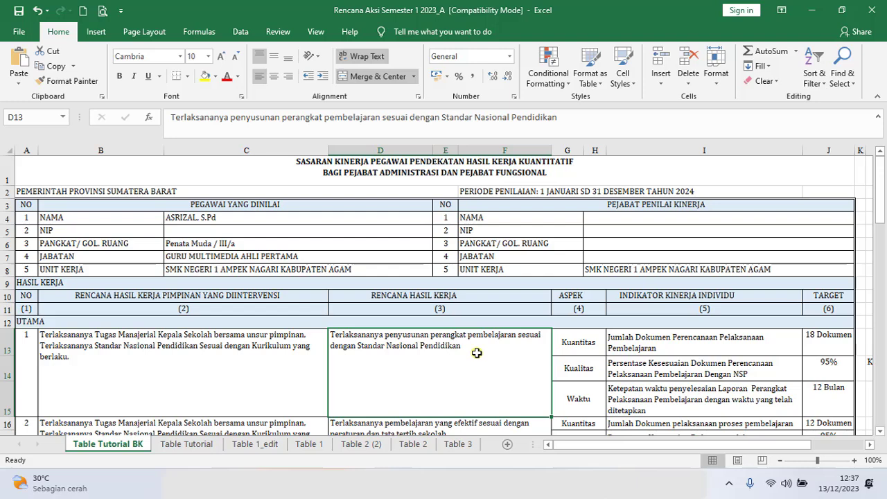
# Step: Review entry 1's Kuantitas indicator and set its target back to 2 Dokumen
pyautogui.click(574, 346)
pyautogui.click(653, 343)
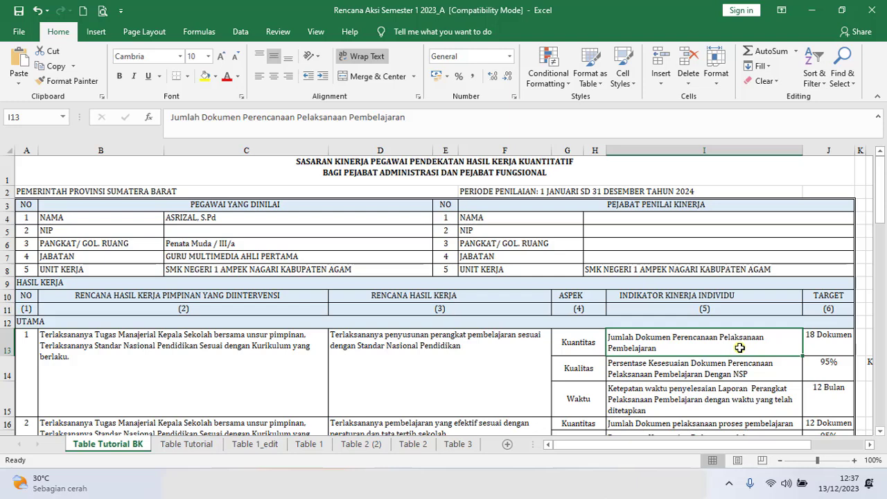
pyautogui.click(832, 340)
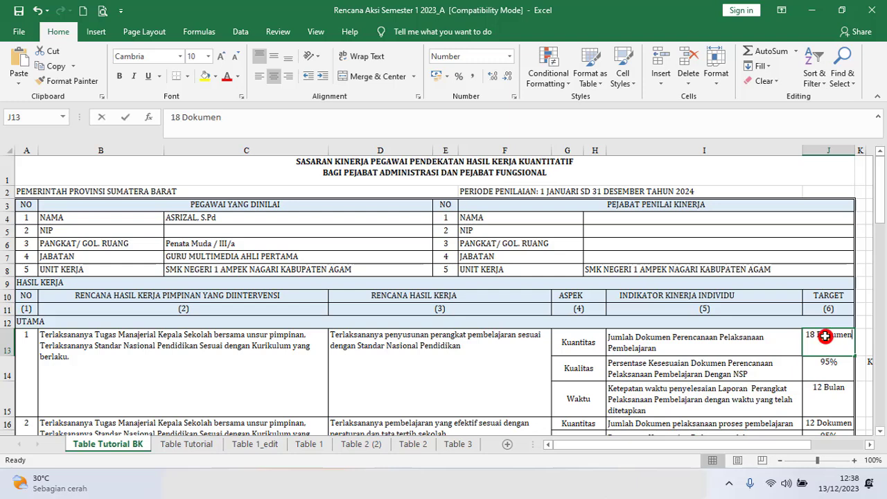
pyautogui.doubleClick(825, 336)
pyautogui.click(806, 335)
pyautogui.doubleClick(809, 335)
pyautogui.write('2')
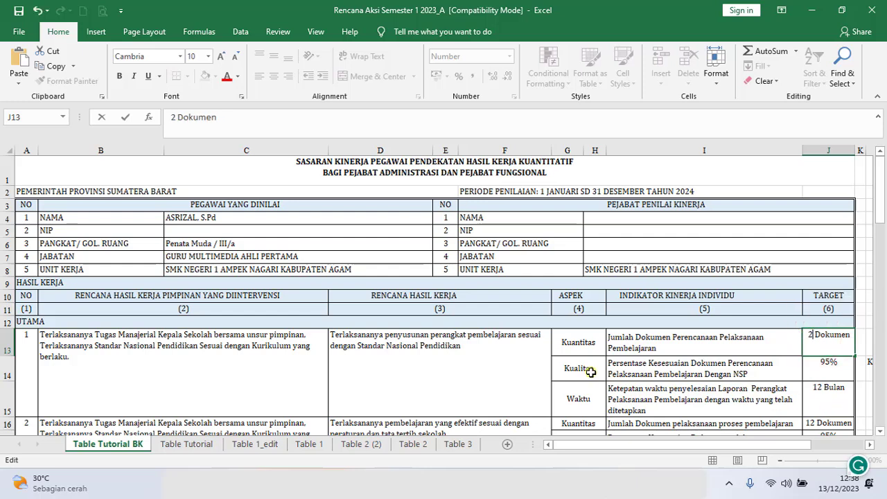
pyautogui.click(590, 373)
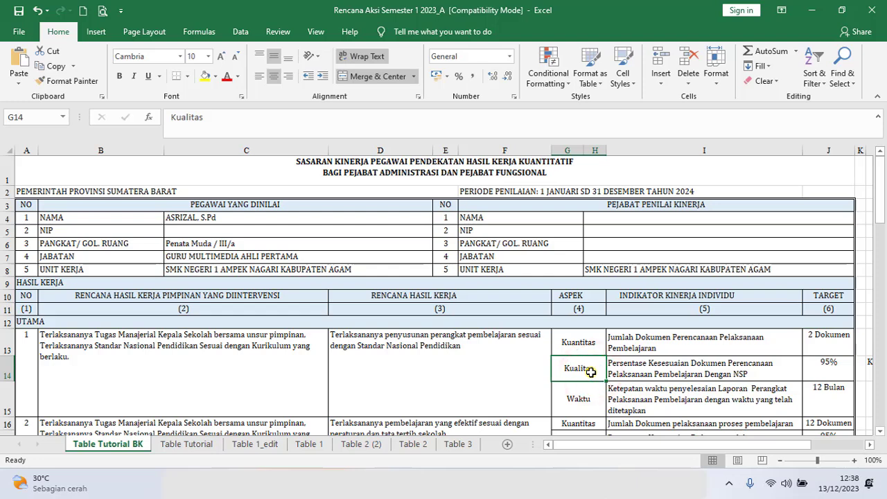
# Step: Examine the indicators and targets of the Kualitas and Waktu aspects of entry 1
pyautogui.click(643, 369)
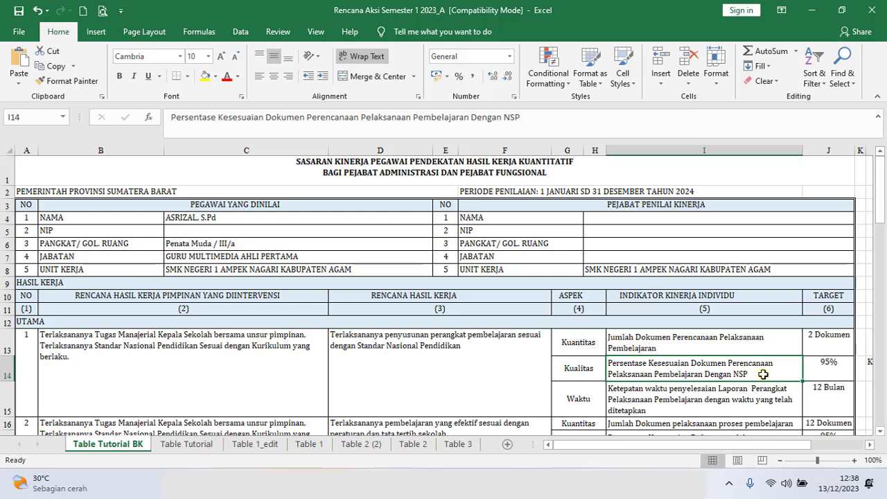
pyautogui.click(728, 369)
pyautogui.click(588, 371)
pyautogui.click(824, 367)
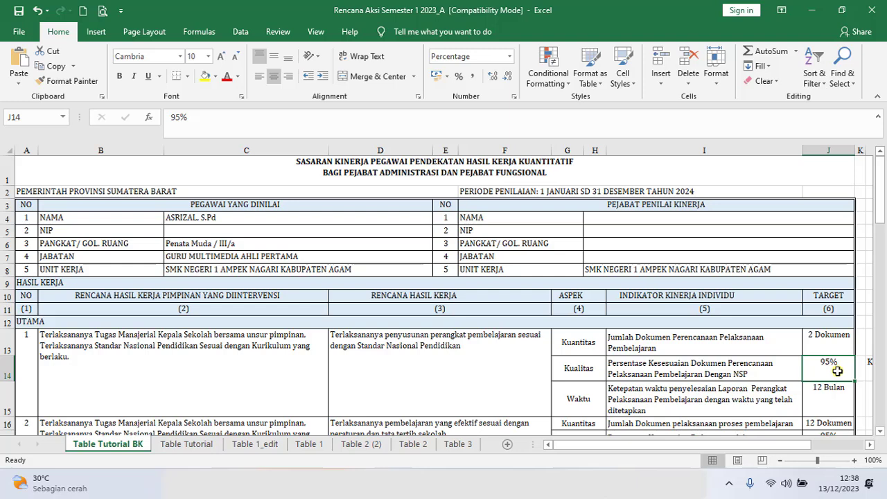
pyautogui.click(578, 404)
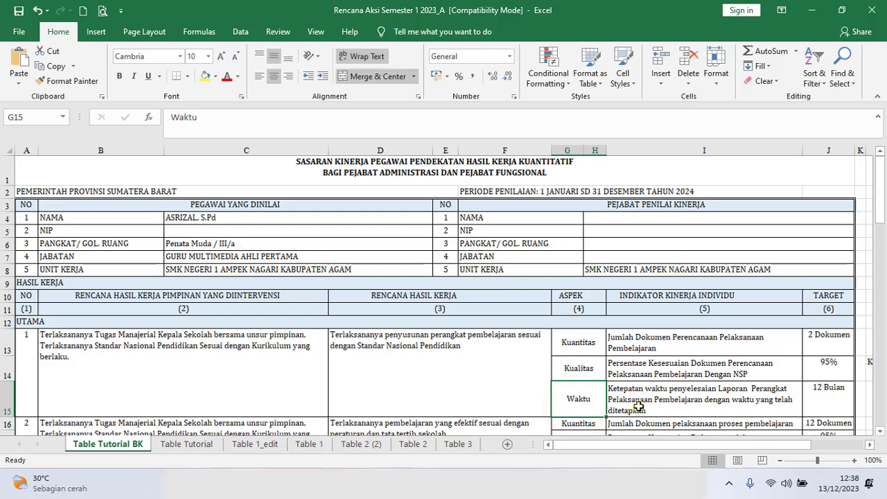
pyautogui.click(716, 402)
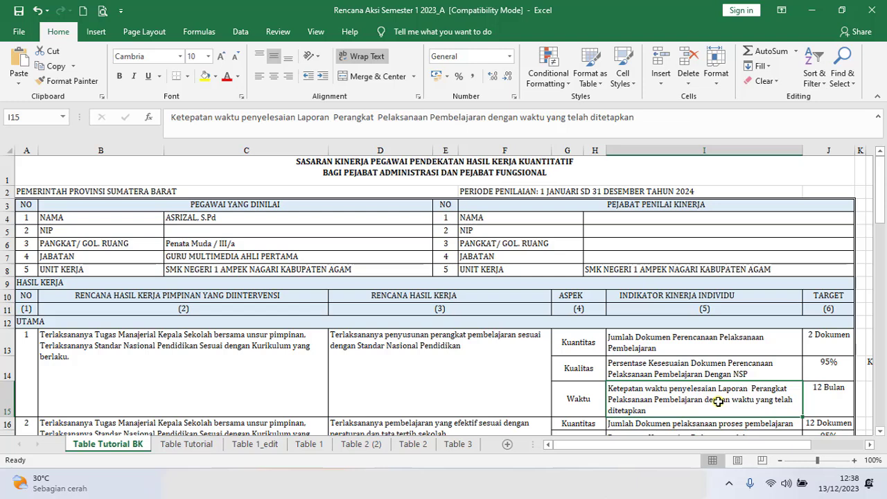
pyautogui.click(739, 405)
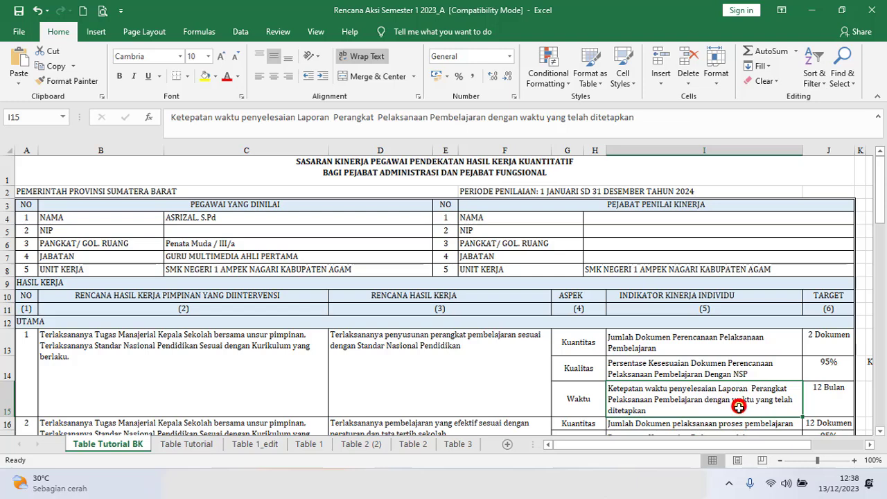
pyautogui.click(829, 403)
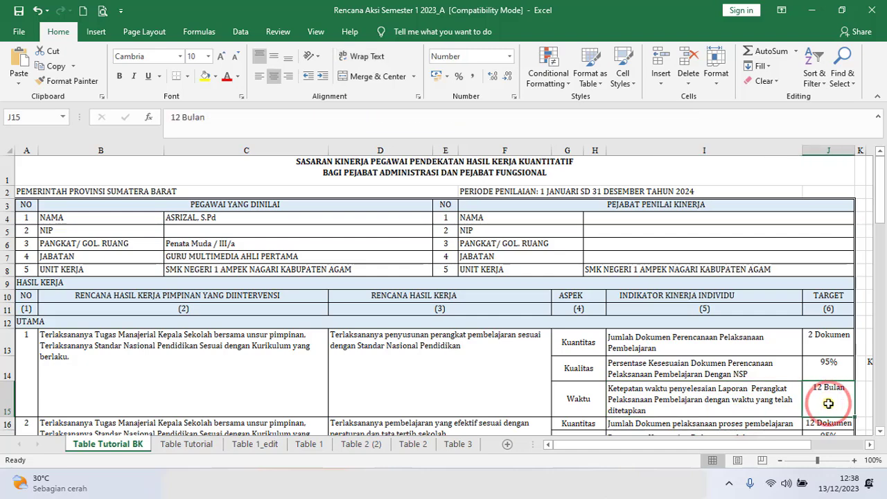
# Step: Examine entry 2's leader plan, its Rencana Hasil Kerja text and its Kuantitas aspect
pyautogui.moveTo(879, 222); pyautogui.dragTo(879, 291)
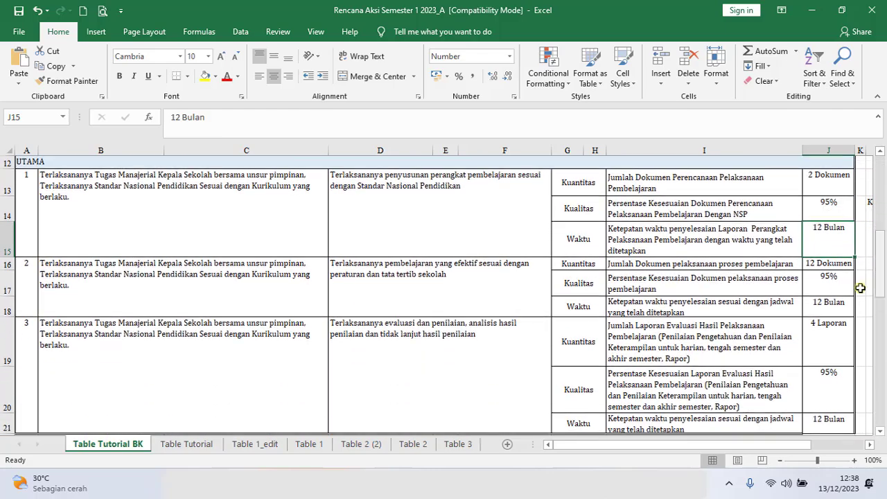
pyautogui.click(218, 278)
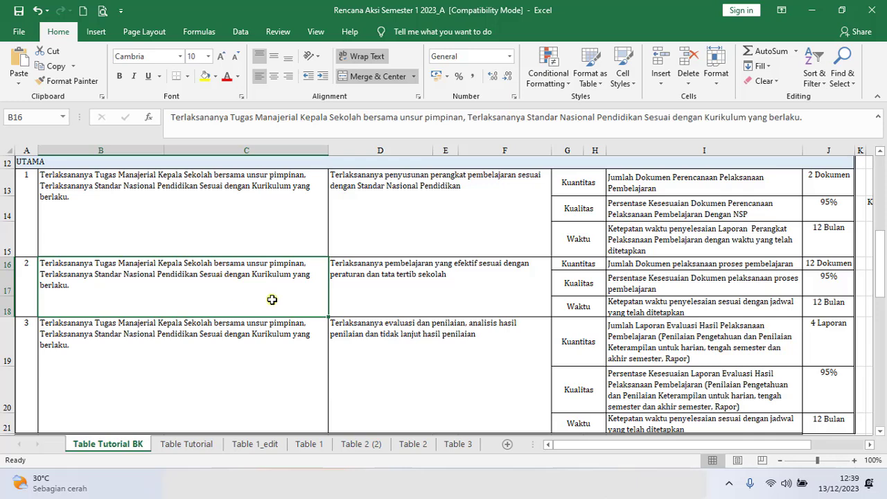
pyautogui.click(423, 282)
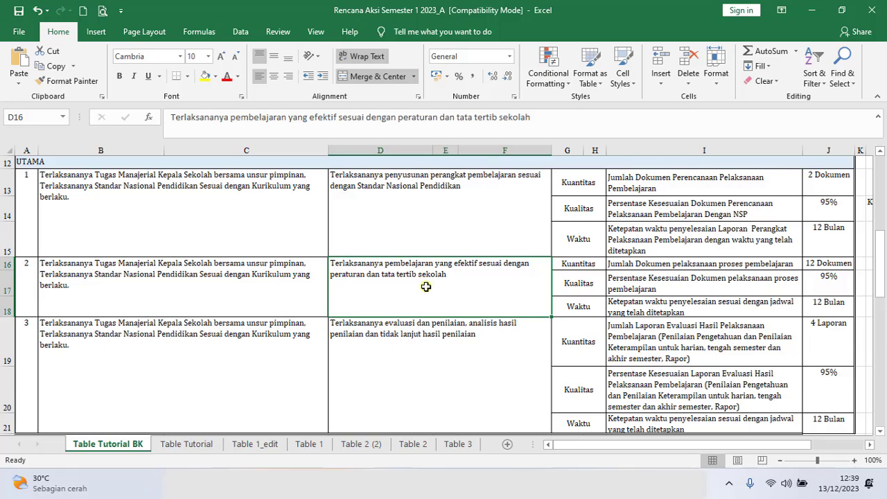
pyautogui.click(433, 287)
pyautogui.click(582, 264)
pyautogui.scroll(4, 583, 264)
pyautogui.click(584, 293)
pyautogui.click(581, 421)
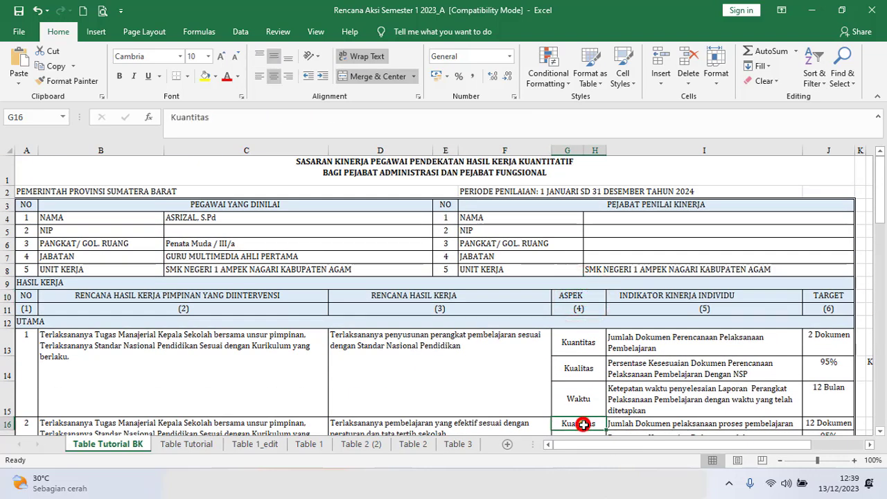
# Step: Set the target of entry 2's Kuantitas row to 2 Dokumen
pyautogui.moveTo(881, 206); pyautogui.dragTo(882, 234)
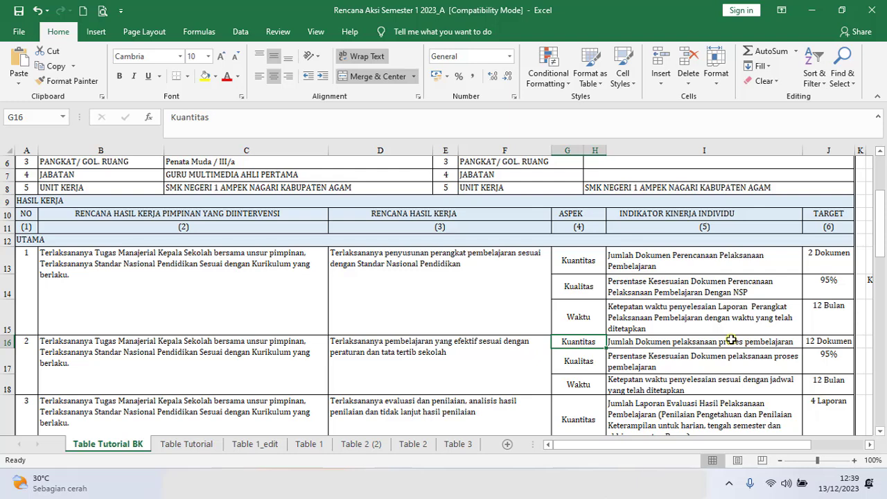
pyautogui.doubleClick(820, 342)
pyautogui.click(812, 340)
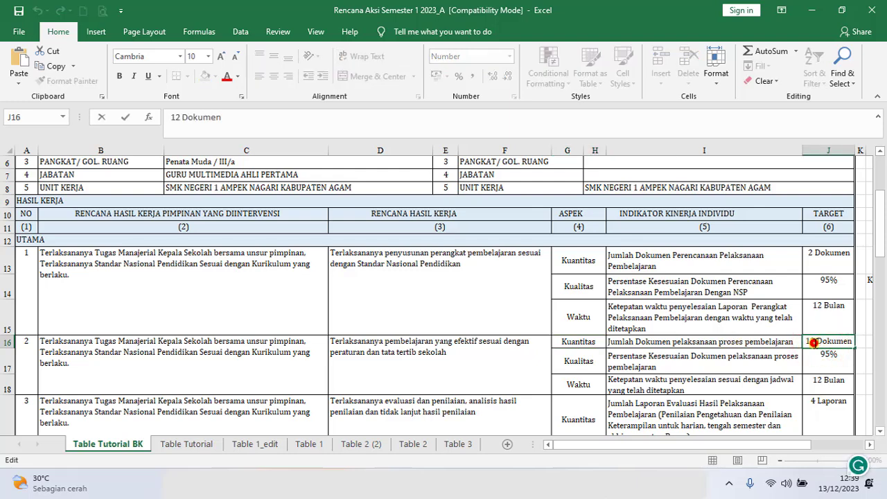
pyautogui.press('Delete')
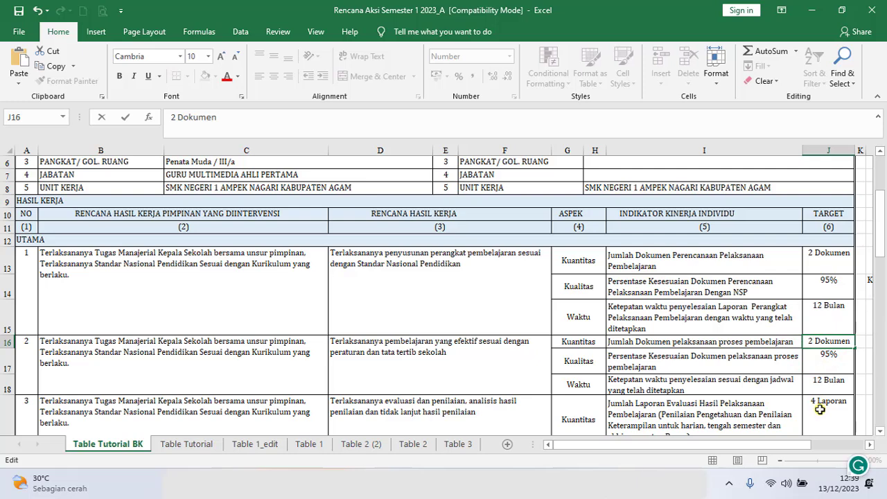
pyautogui.press('Right')
pyautogui.click(835, 341)
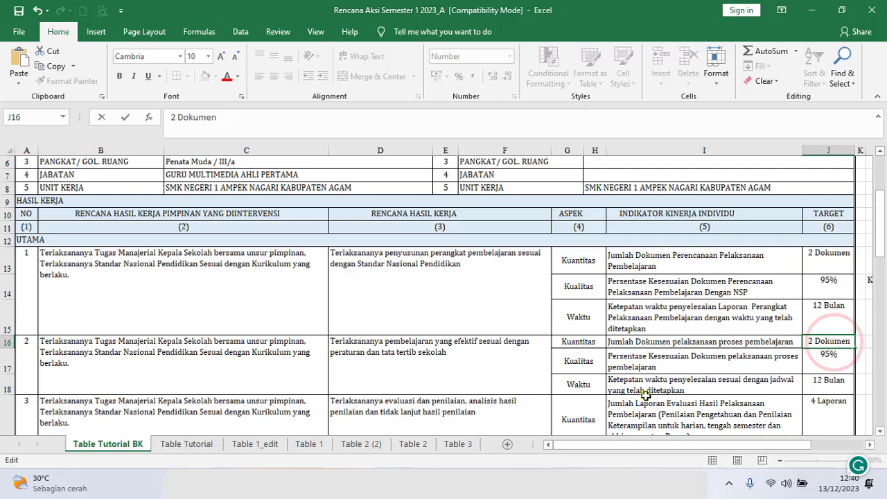
# Step: Examine the indicators and targets of entry 2's Kualitas and Waktu aspects
pyautogui.click(588, 364)
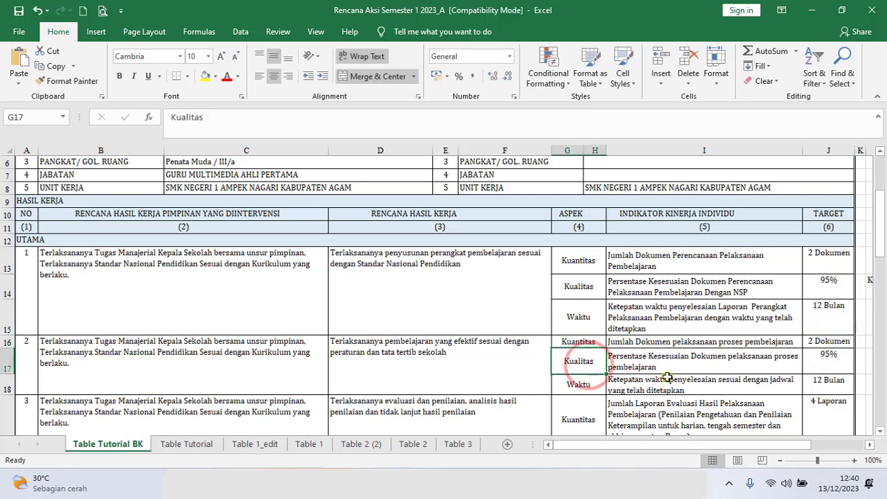
pyautogui.click(660, 366)
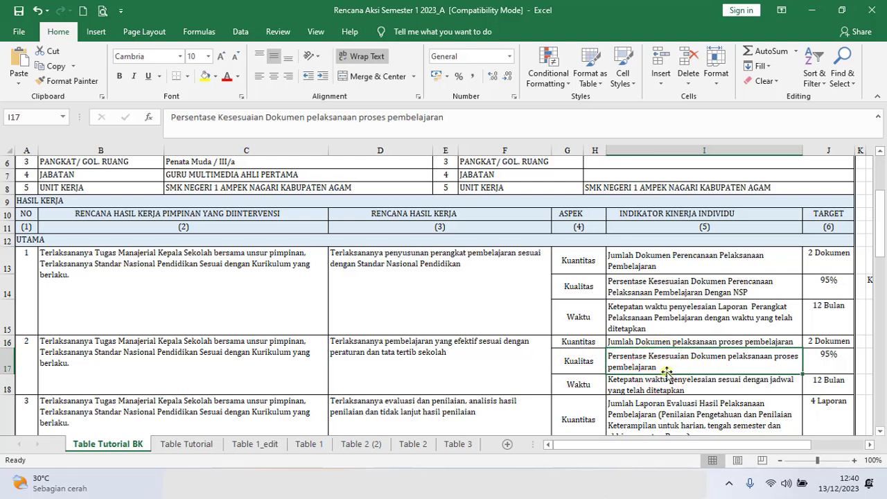
pyautogui.click(642, 382)
pyautogui.click(639, 363)
pyautogui.click(584, 356)
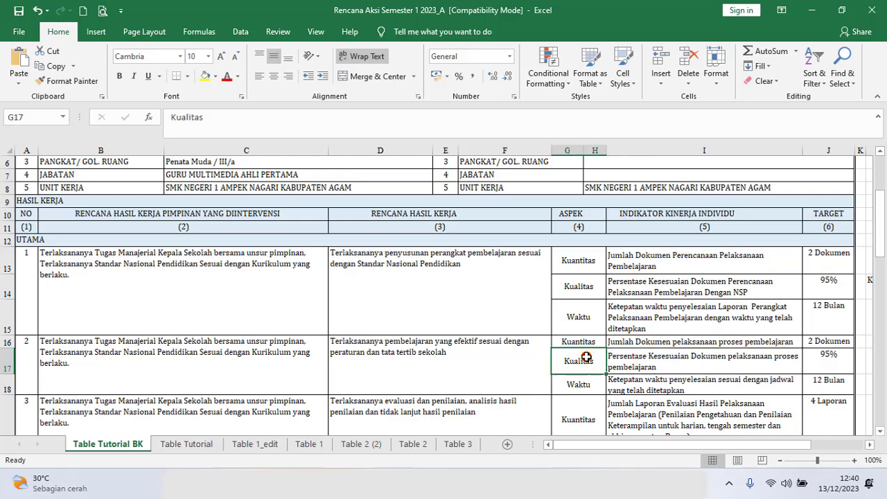
pyautogui.click(834, 355)
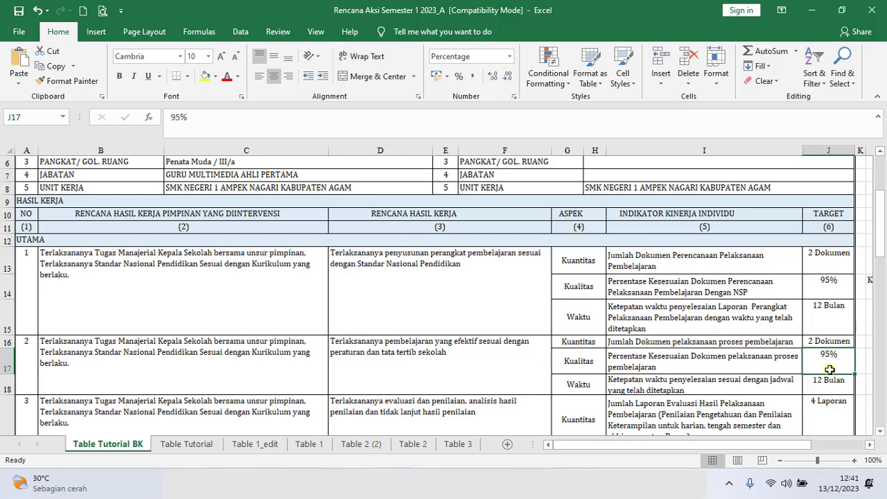
pyautogui.click(592, 383)
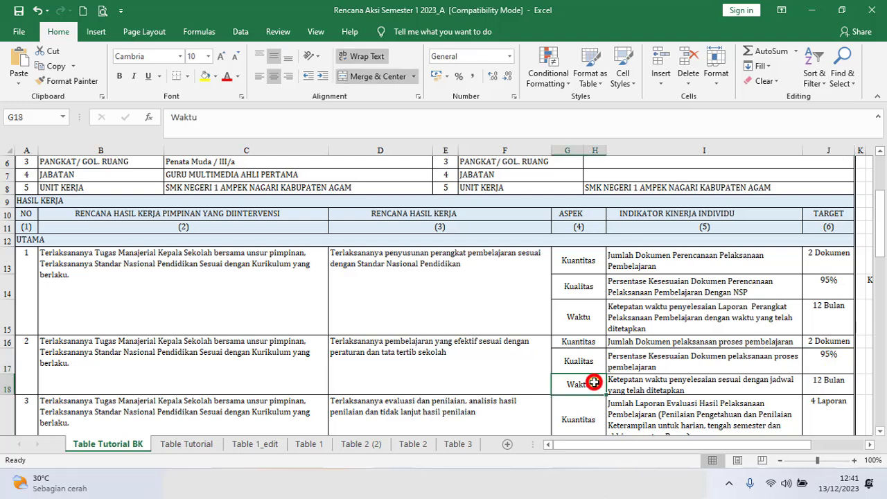
pyautogui.click(827, 385)
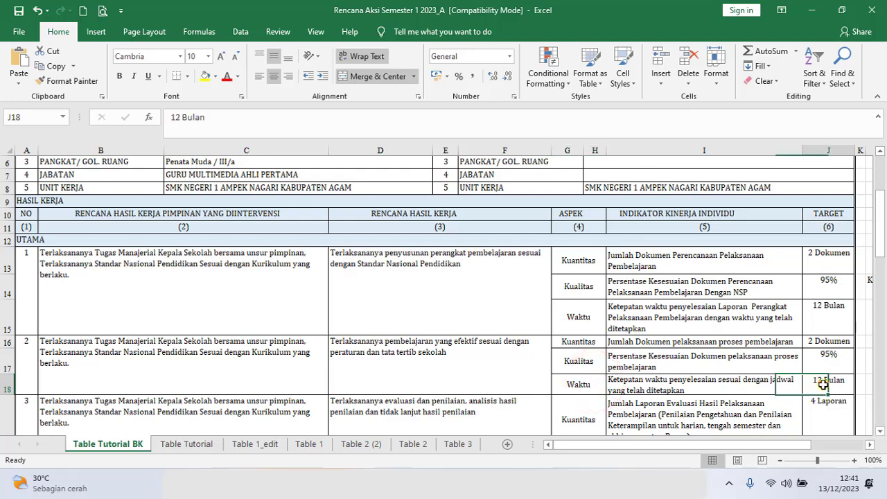
pyautogui.click(676, 386)
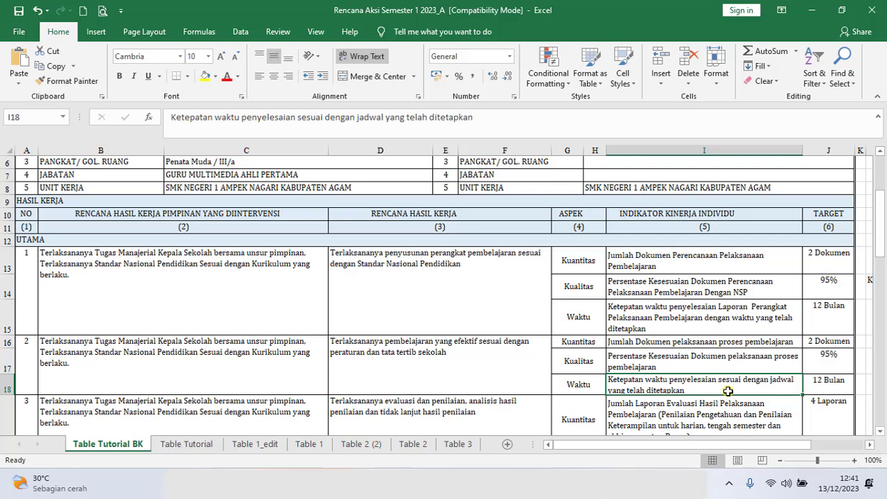
pyautogui.click(728, 390)
# Step: Examine entry 3's leader plan and its Rencana Hasil Kerja text on evaluation and assessment
pyautogui.moveTo(881, 244); pyautogui.dragTo(883, 316)
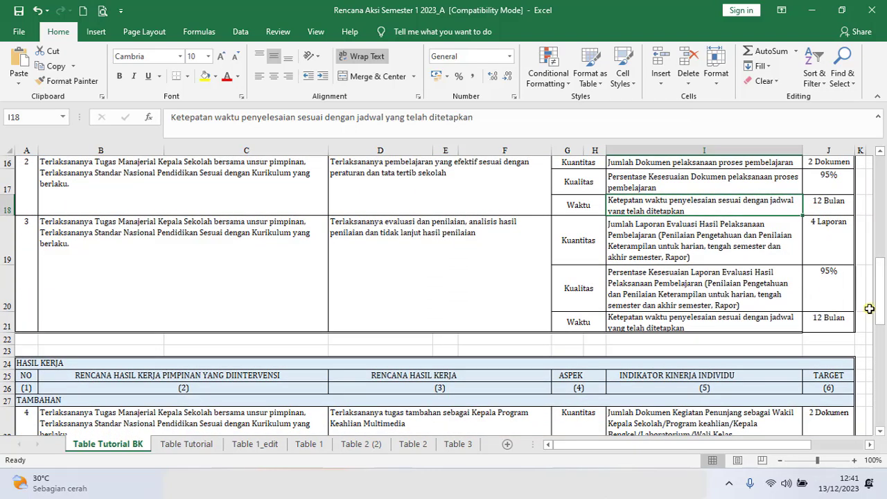
pyautogui.click(184, 243)
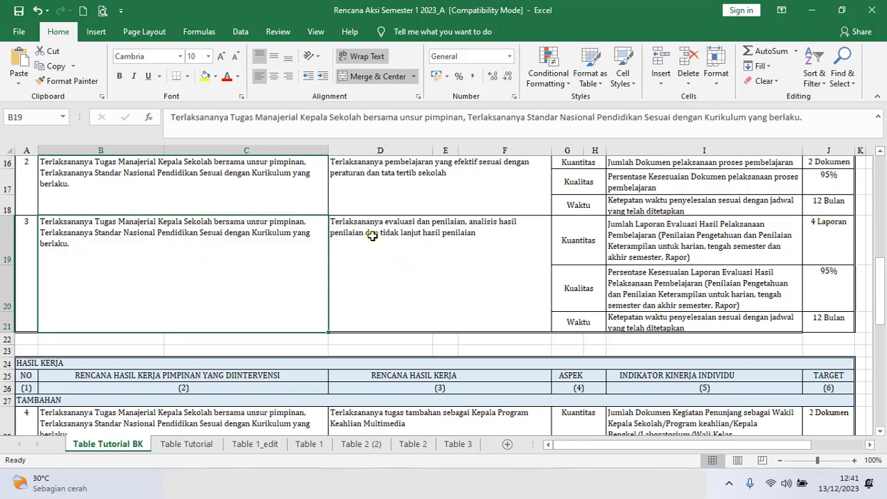
pyautogui.click(412, 251)
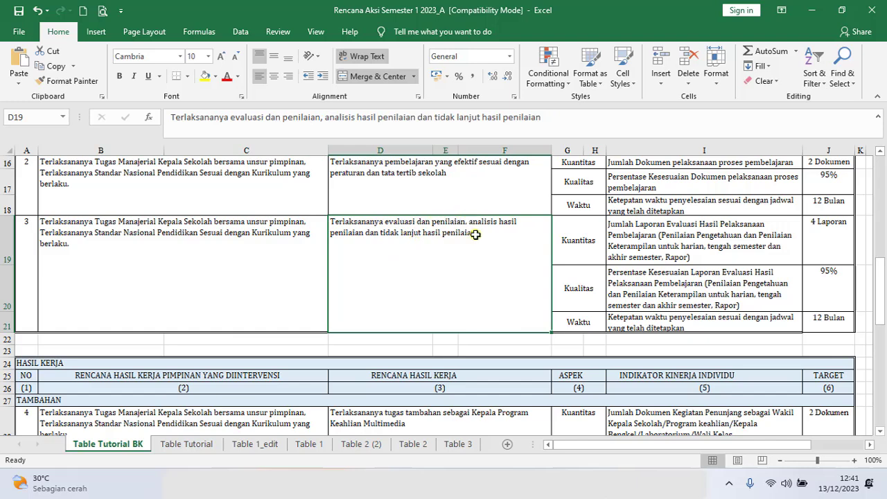
pyautogui.click(460, 255)
pyautogui.click(442, 255)
# Step: Examine the Kuantitas aspect of entry 3 and its indicator on the number of evaluation reports
pyautogui.click(579, 253)
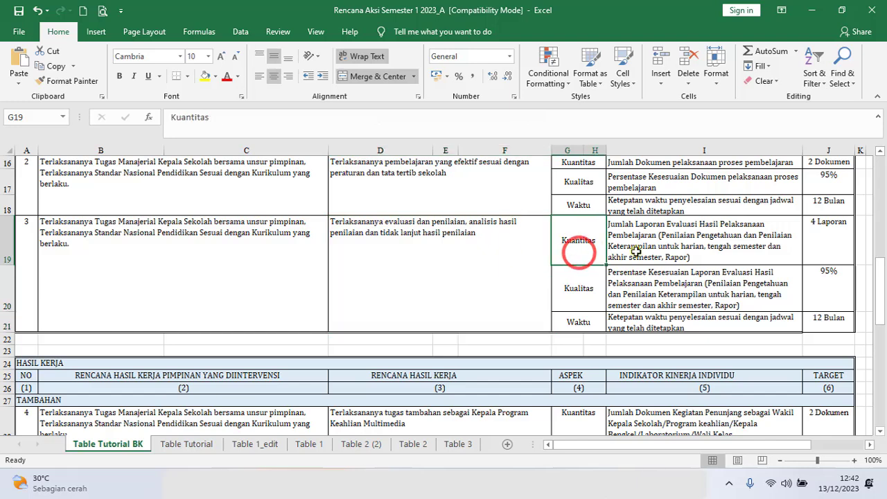
pyautogui.click(634, 248)
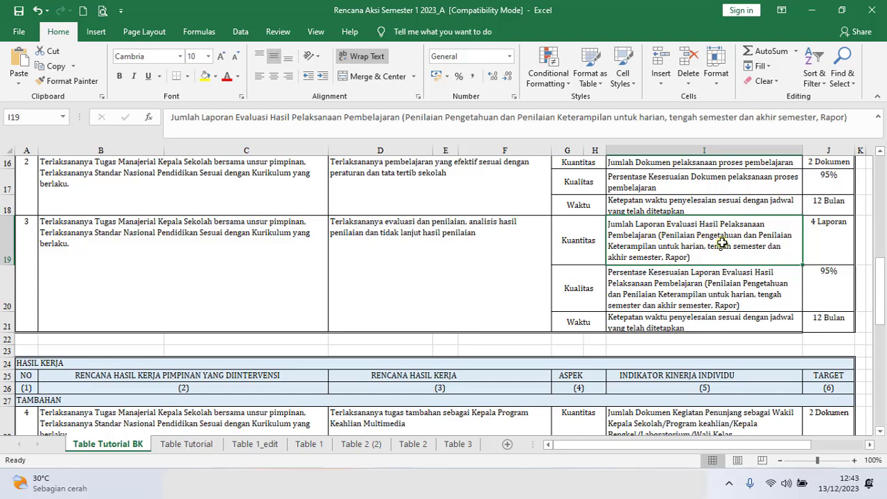
pyautogui.click(715, 239)
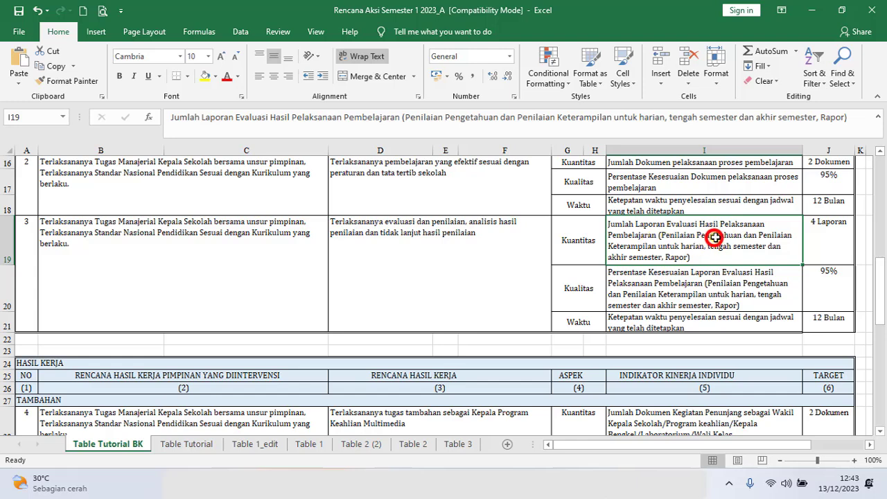
pyautogui.click(776, 232)
pyautogui.click(821, 253)
pyautogui.click(752, 253)
# Step: Set the target of entry 3's Kuantitas row to 2 Laporan
pyautogui.click(834, 255)
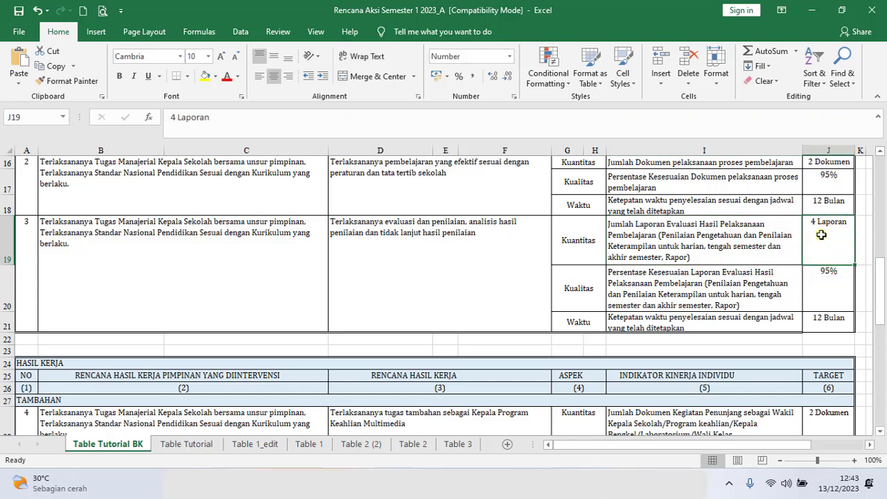
pyautogui.doubleClick(821, 234)
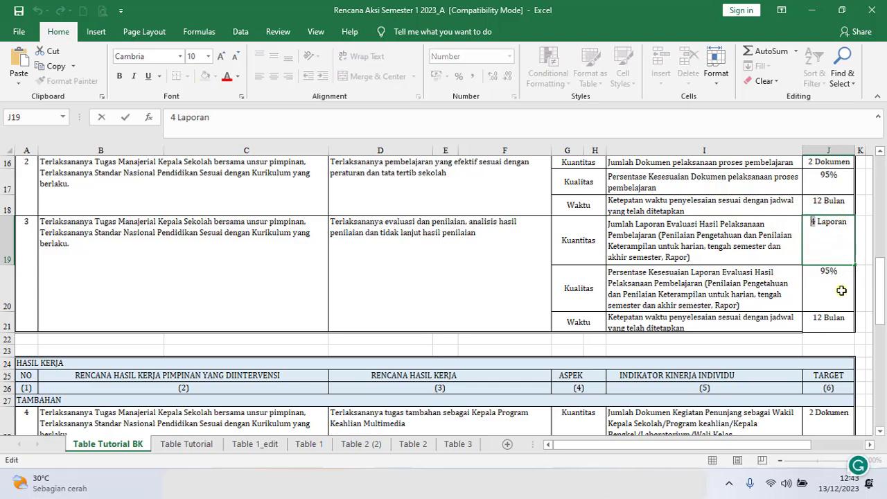
pyautogui.press('Delete')
pyautogui.write('2')
pyautogui.click(835, 284)
pyautogui.click(819, 233)
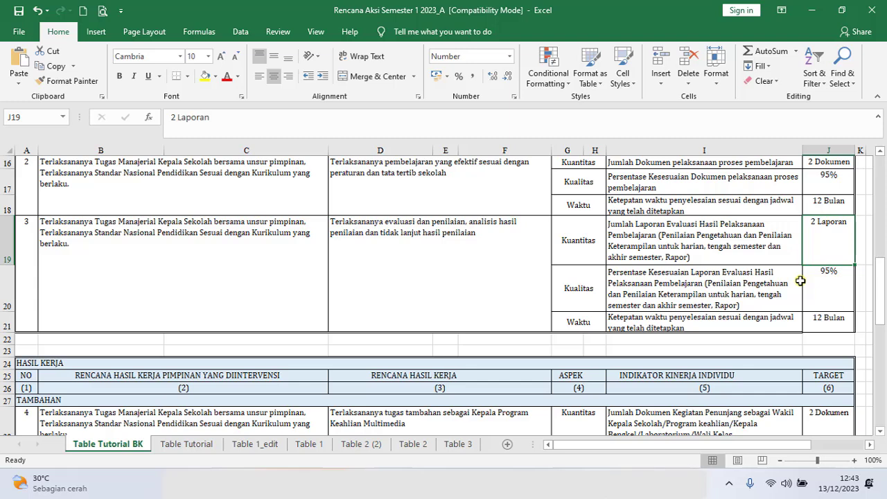
pyautogui.click(820, 246)
pyautogui.click(829, 241)
# Step: Examine entry 3's Kualitas indicator and target, along with its Waktu aspect and target
pyautogui.click(592, 300)
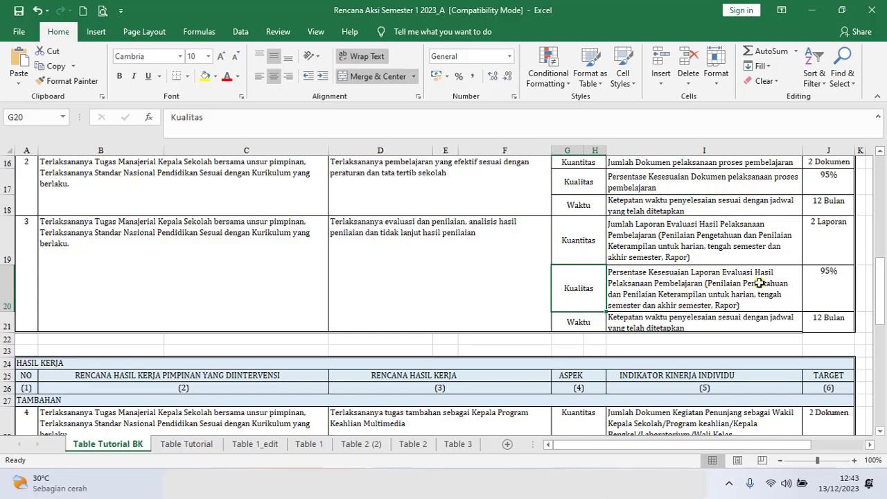
pyautogui.click(698, 291)
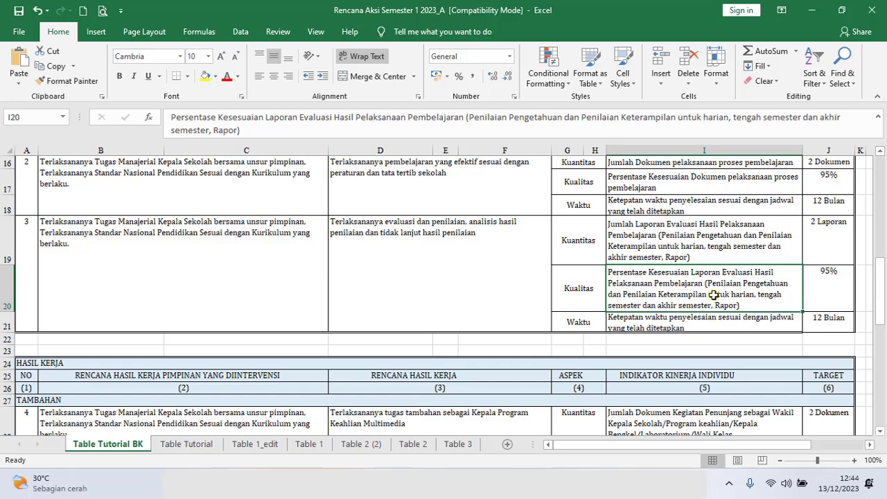
pyautogui.click(823, 292)
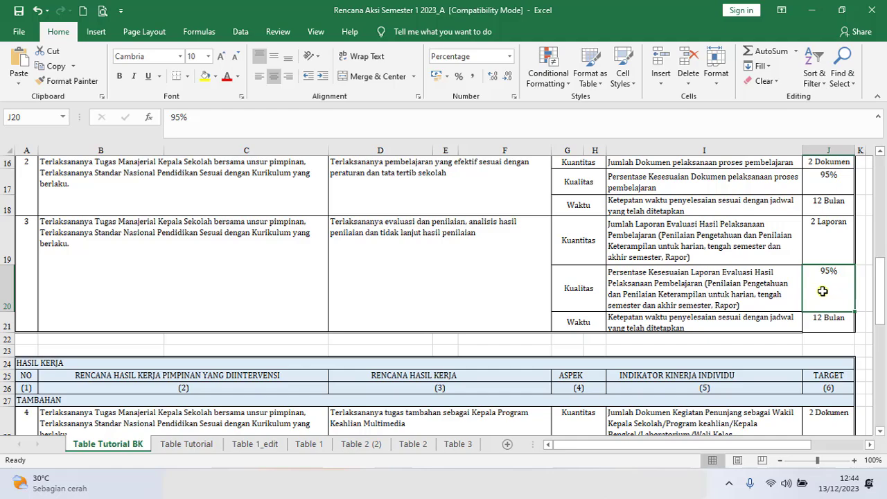
pyautogui.click(575, 326)
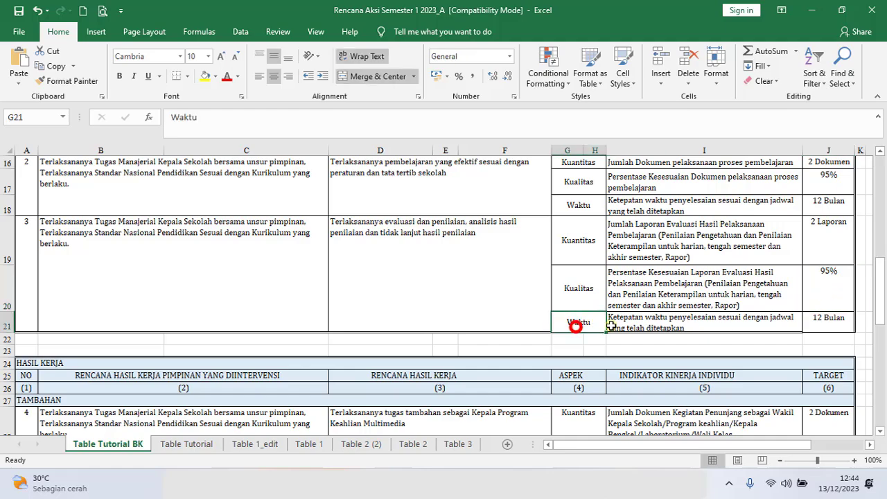
pyautogui.click(818, 326)
# Step: Review the UTAMA section of the work results and locate the TAMBAHAN section
pyautogui.moveTo(881, 292)
pyautogui.mouseDown()
pyautogui.moveTo(884, 305)
pyautogui.moveTo(881, 298)
pyautogui.mouseUp()
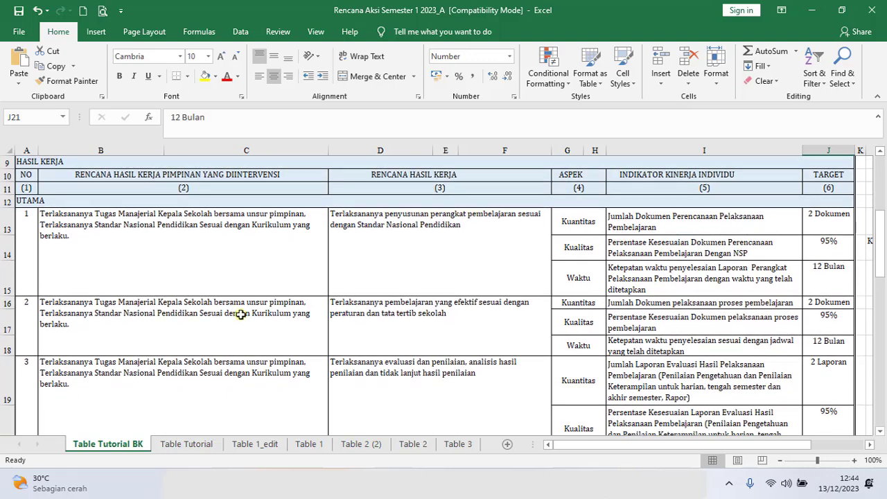
pyautogui.click(34, 201)
pyautogui.click(31, 221)
pyautogui.moveTo(33, 201); pyautogui.dragTo(34, 225)
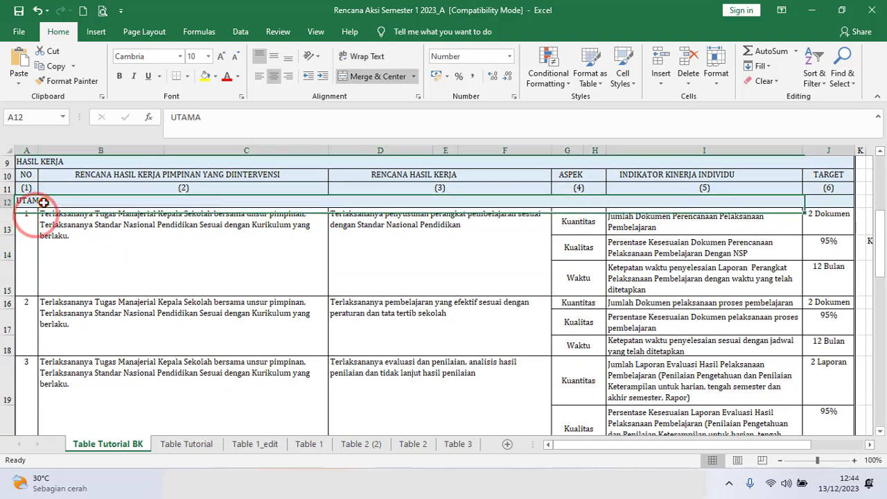
pyautogui.click(31, 203)
pyautogui.moveTo(881, 261); pyautogui.dragTo(881, 273)
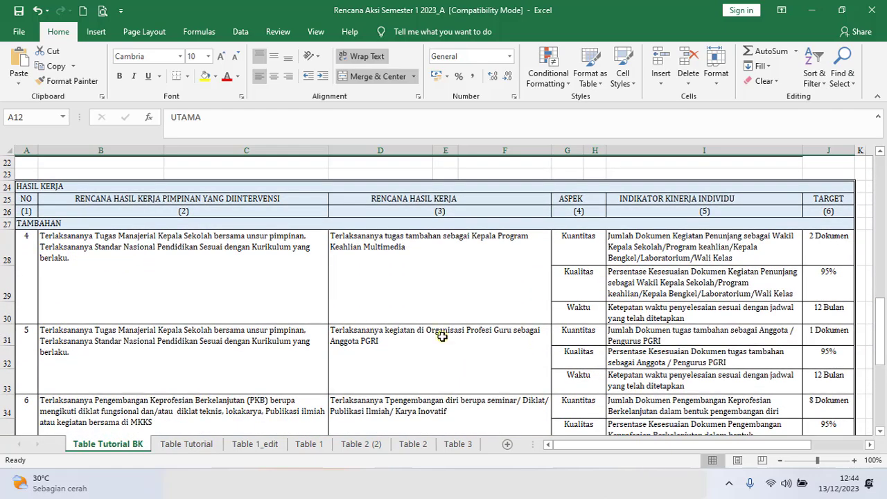
pyautogui.click(42, 227)
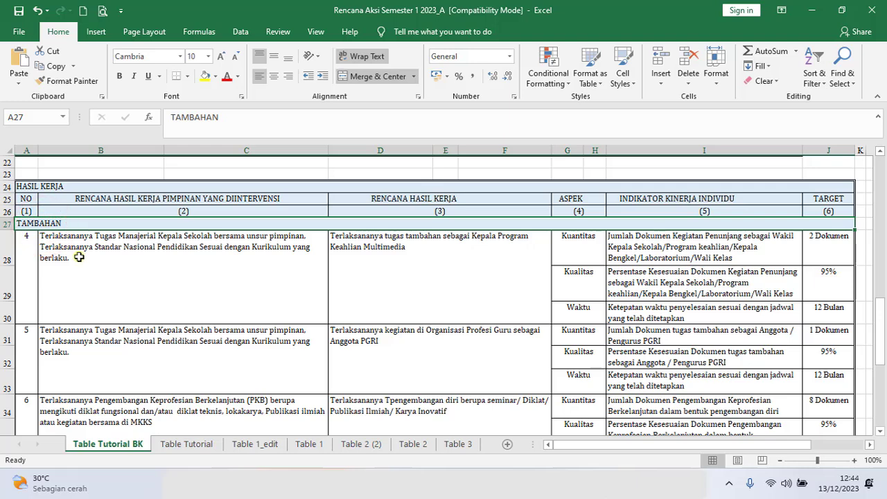
# Step: Examine entry 4's leader plan and its Rencana Hasil Kerja text in the TAMBAHAN section
pyautogui.click(185, 258)
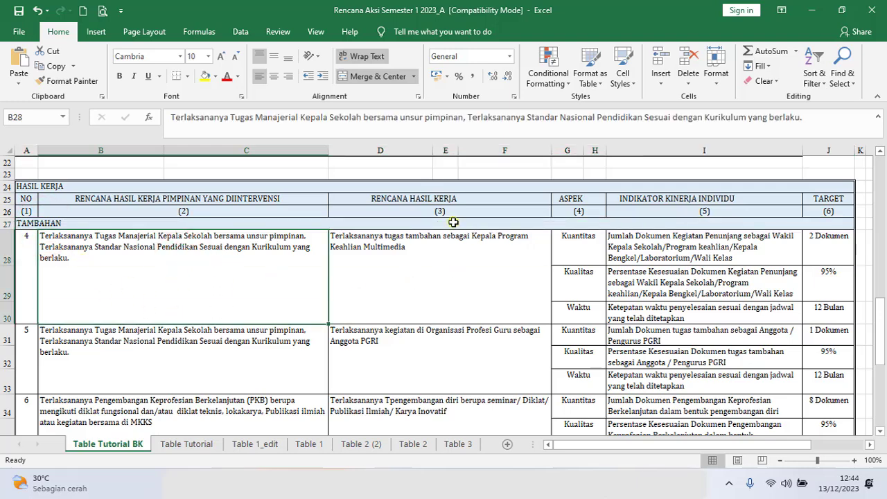
pyautogui.click(462, 200)
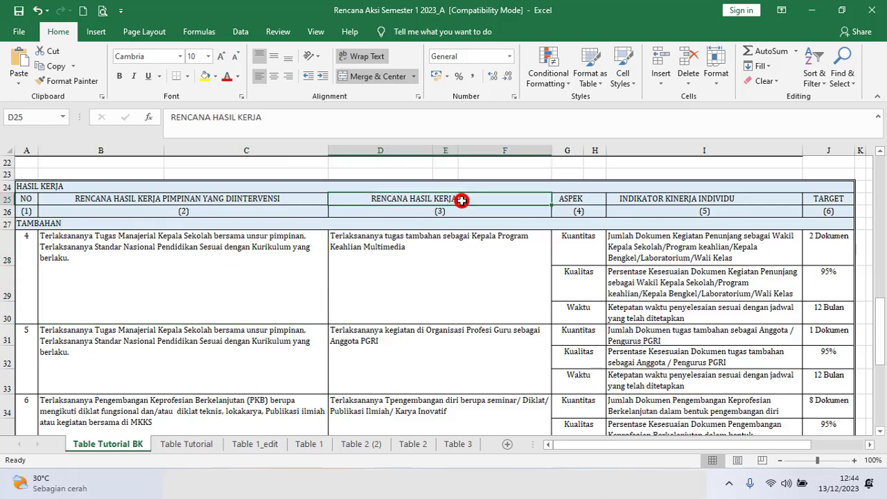
pyautogui.click(422, 258)
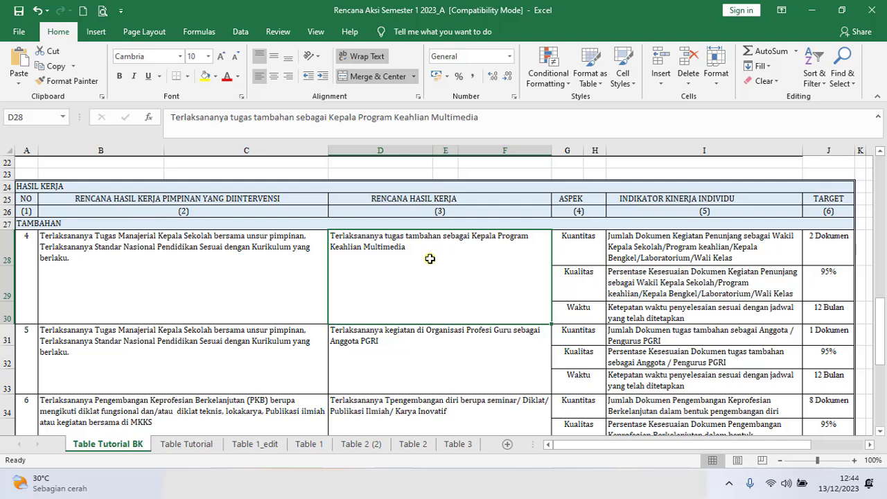
# Step: Examine the Kuantitas aspect of entry 4, its supporting-activity document indicator and its target
pyautogui.click(585, 255)
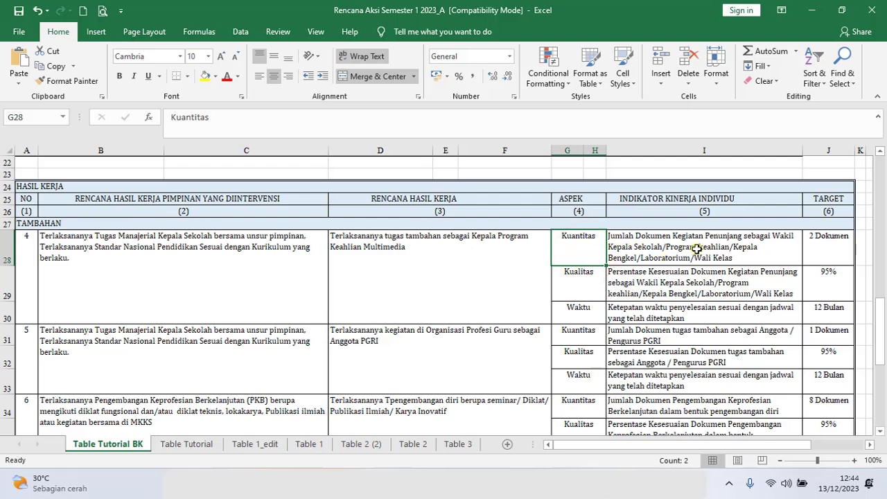
pyautogui.click(646, 246)
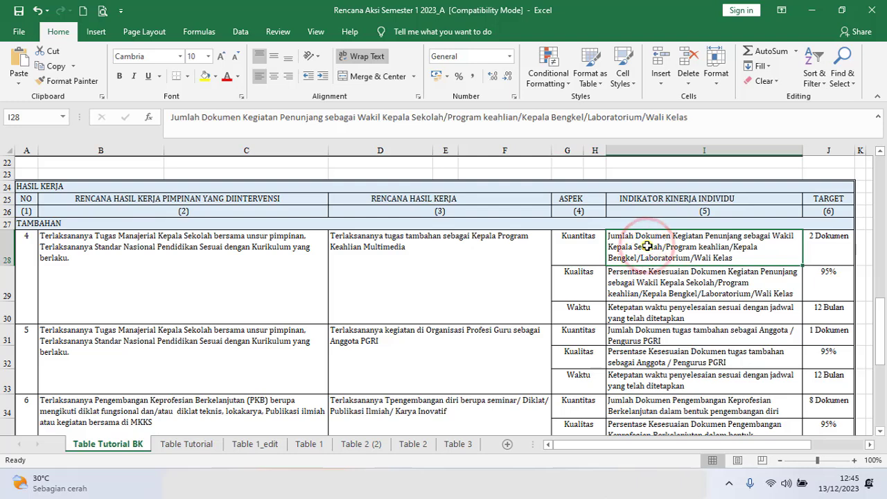
pyautogui.click(696, 247)
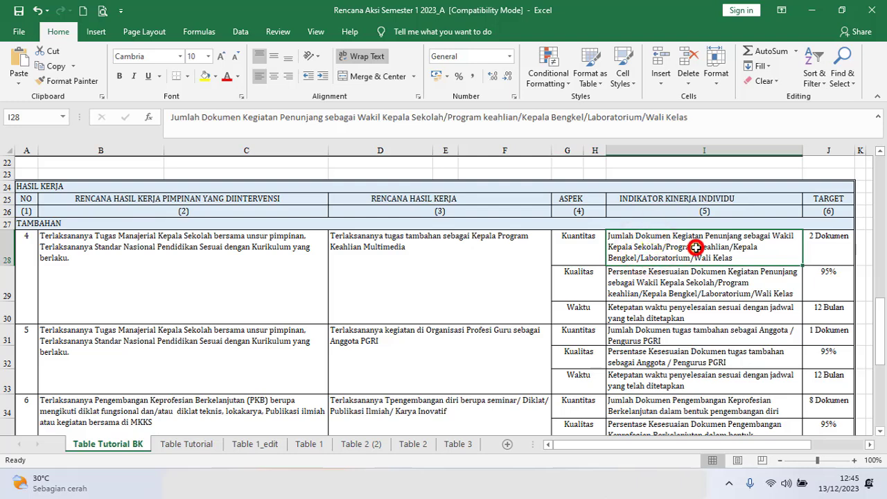
pyautogui.click(747, 250)
pyautogui.click(693, 247)
pyautogui.click(645, 248)
pyautogui.click(693, 258)
pyautogui.click(641, 248)
pyautogui.click(822, 249)
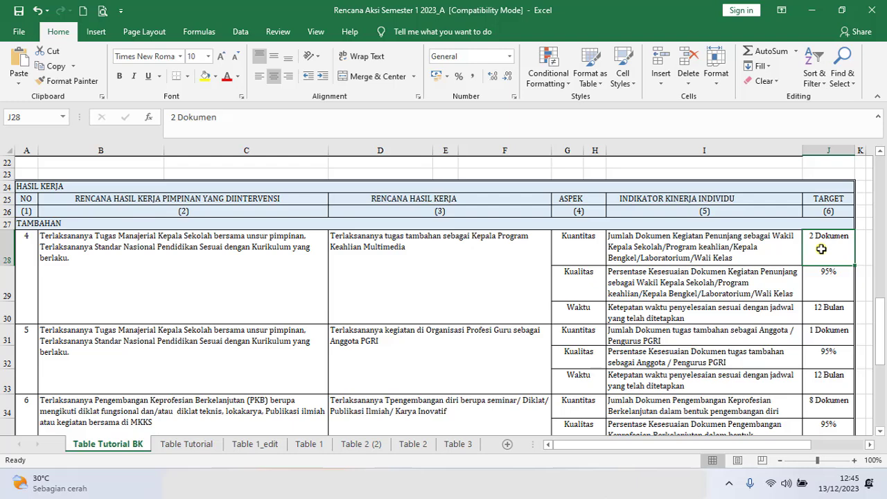
# Step: Examine the document number in entry 4's Kuantitas target in the TAMBAHAN section
pyautogui.doubleClick(821, 249)
pyautogui.click(811, 236)
pyautogui.moveTo(809, 236); pyautogui.dragTo(815, 236)
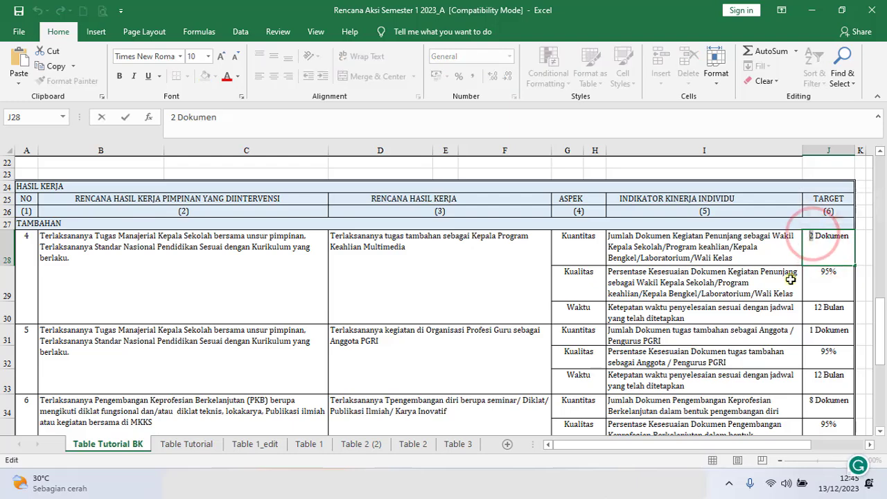
pyautogui.click(810, 238)
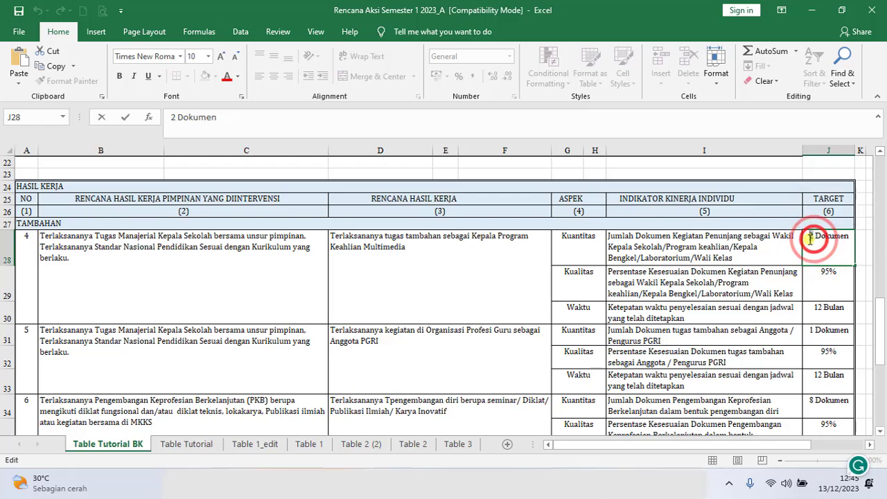
pyautogui.moveTo(811, 238); pyautogui.dragTo(814, 241)
pyautogui.click(819, 257)
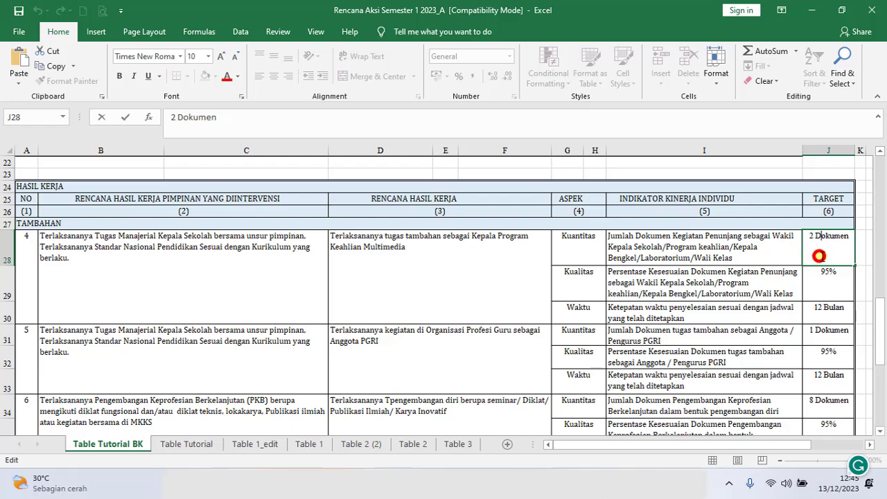
pyautogui.click(811, 236)
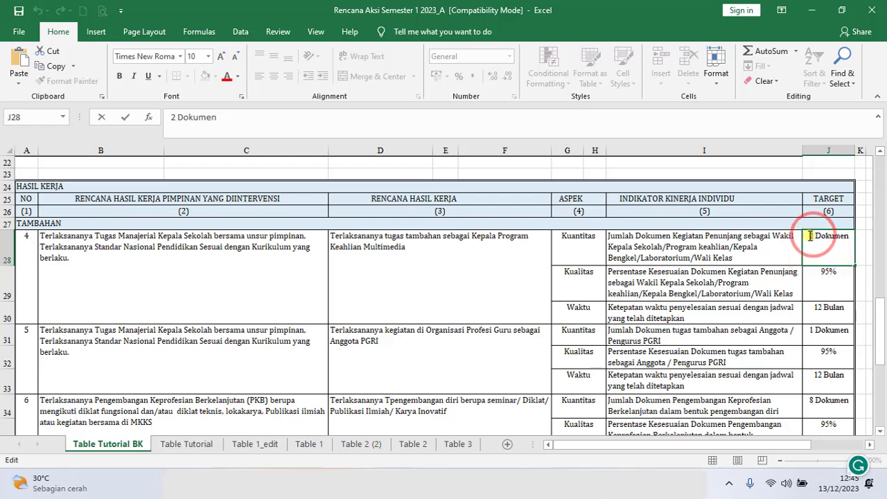
pyautogui.moveTo(811, 236); pyautogui.dragTo(815, 239)
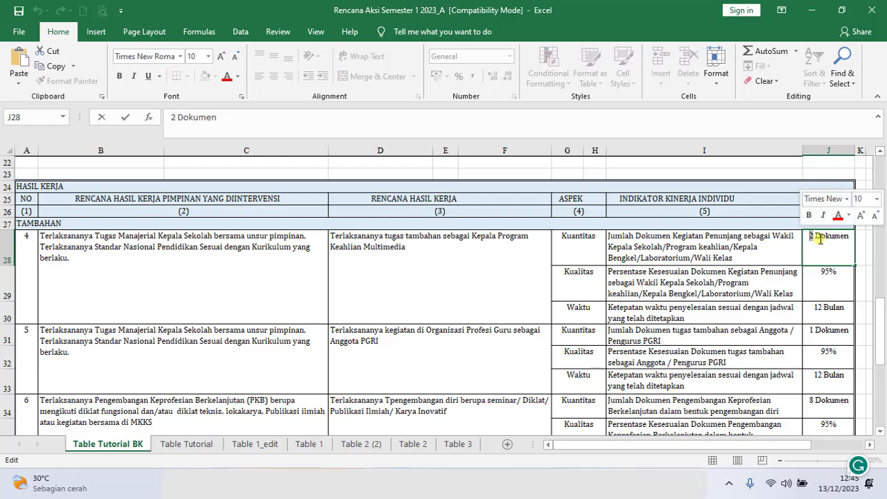
pyautogui.click(815, 237)
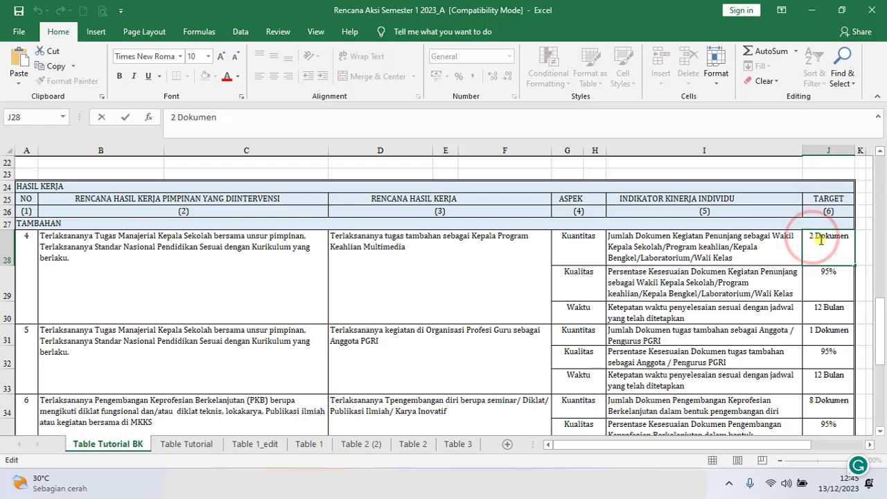
# Step: Examine the indicators and targets for entry 4's Kualitas and Waktu aspects
pyautogui.click(571, 283)
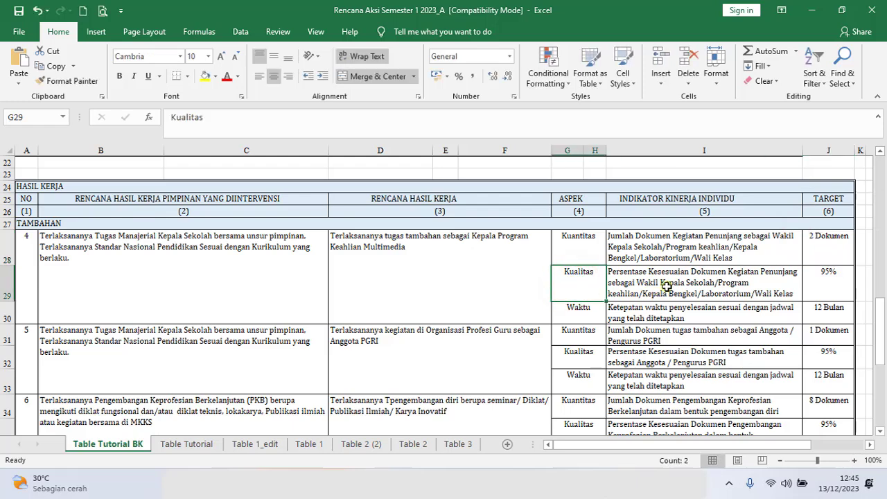
pyautogui.click(580, 282)
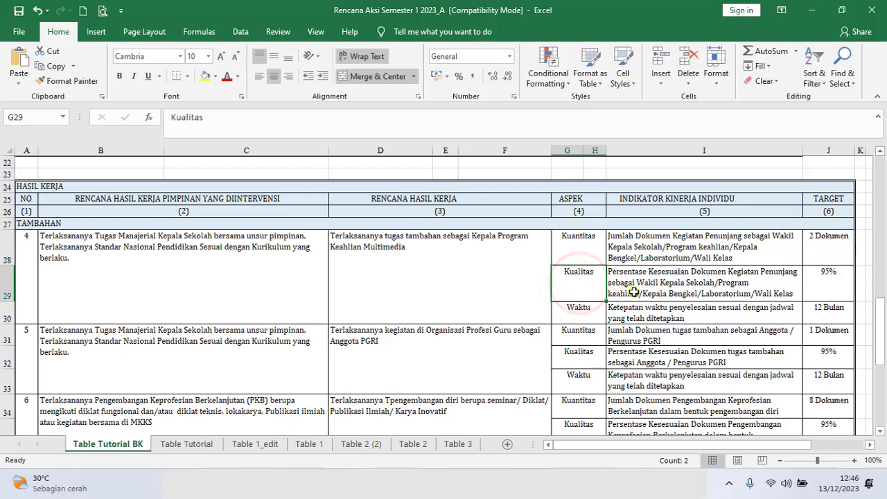
pyautogui.click(655, 290)
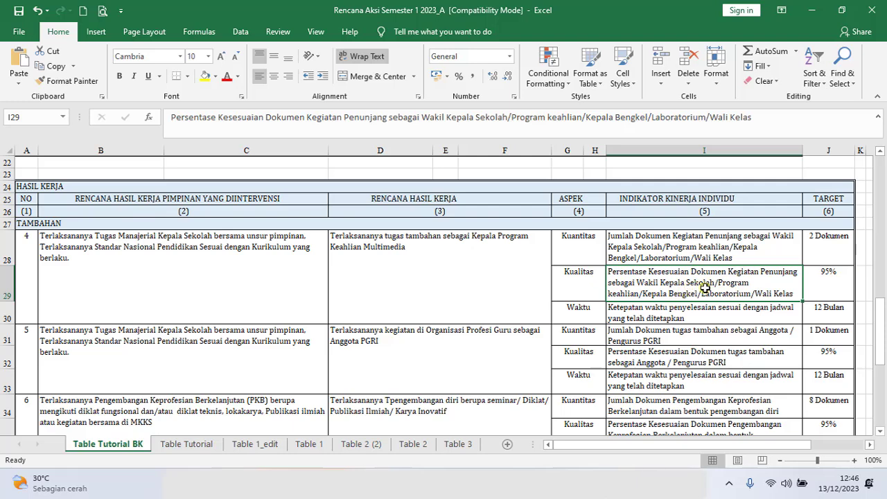
pyautogui.click(827, 290)
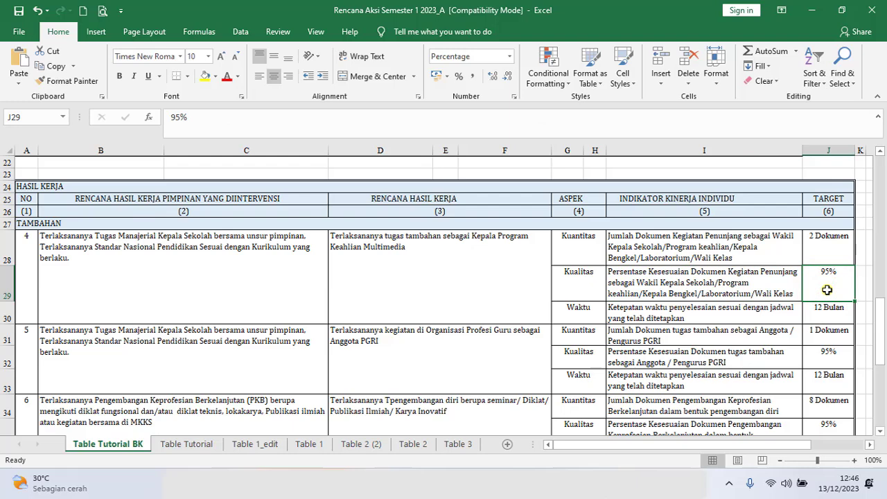
pyautogui.click(590, 314)
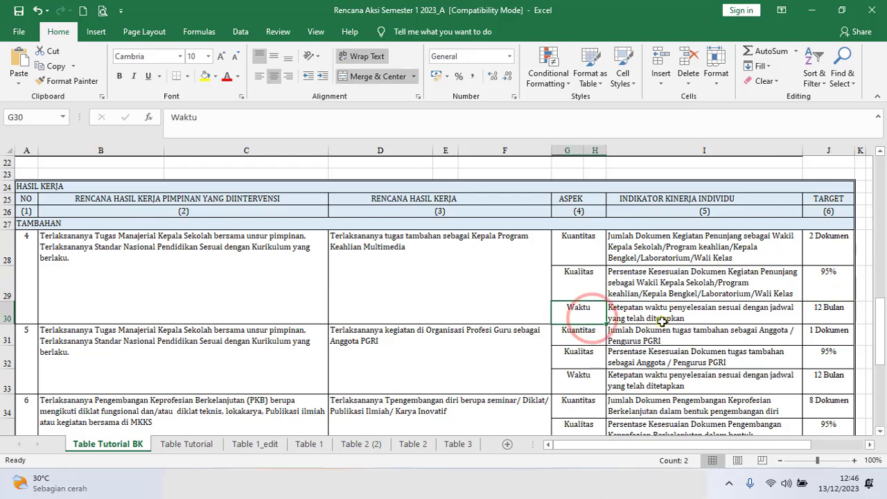
pyautogui.click(727, 319)
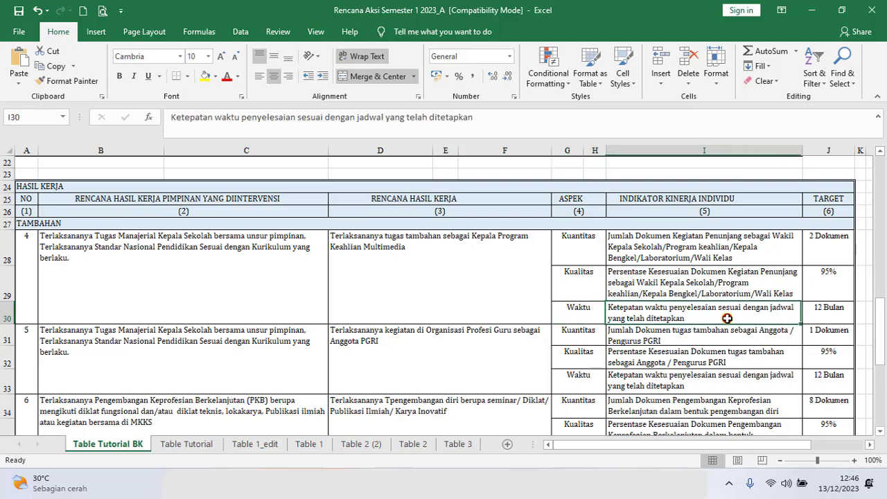
pyautogui.click(818, 312)
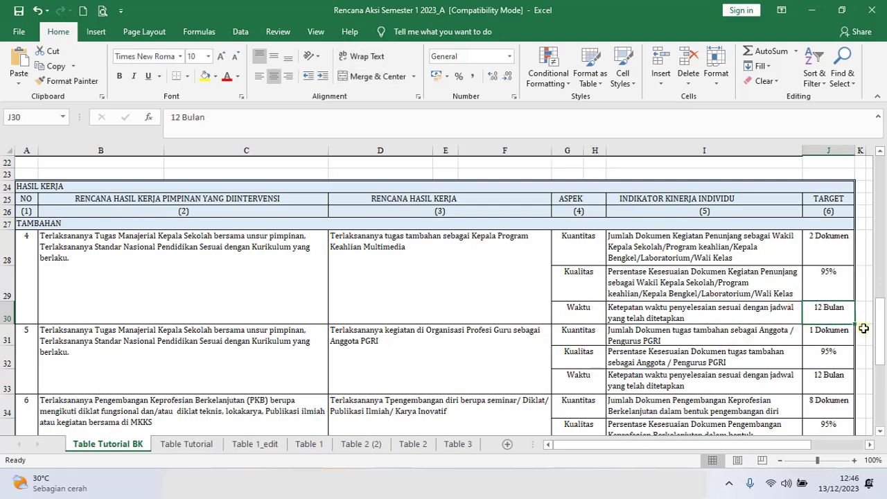
# Step: Examine entry 5's Rencana Hasil Kerja on the teachers' professional organisation and its Kuantitas indicator
pyautogui.moveTo(879, 343); pyautogui.dragTo(875, 380)
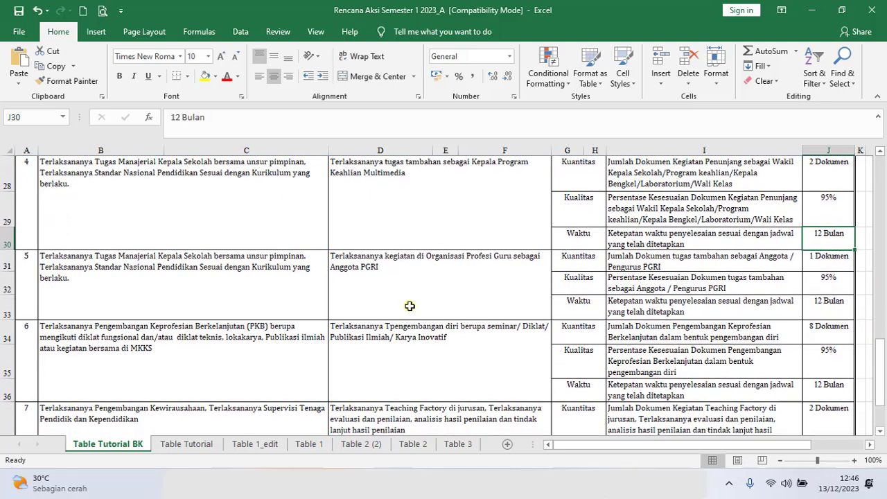
pyautogui.click(390, 278)
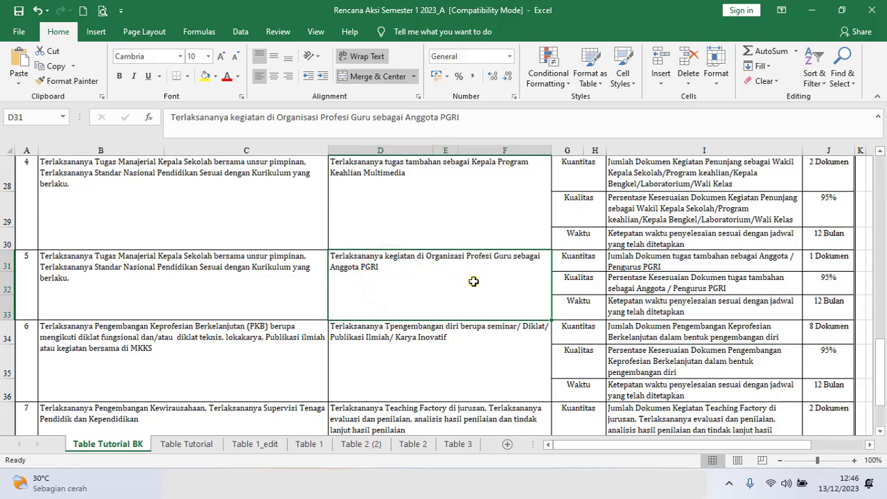
pyautogui.click(581, 258)
pyautogui.click(650, 266)
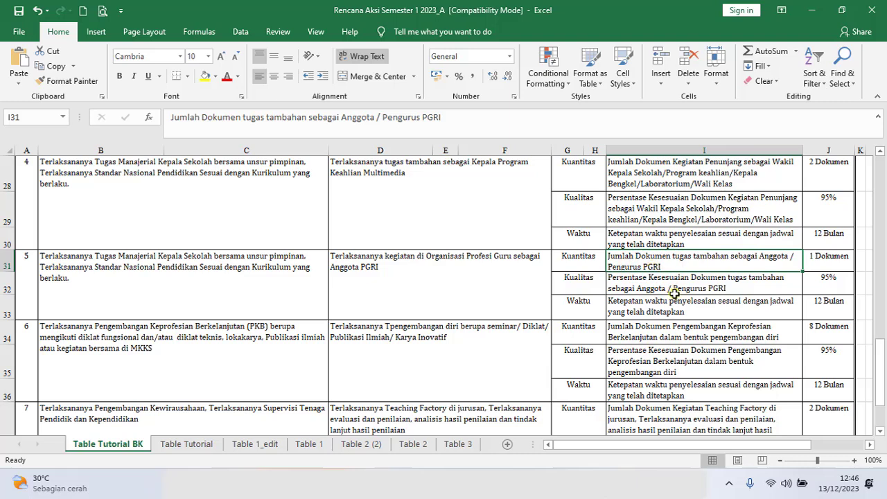
# Step: Set entry 5's Kuantitas target to 3 Dokumen
pyautogui.click(838, 265)
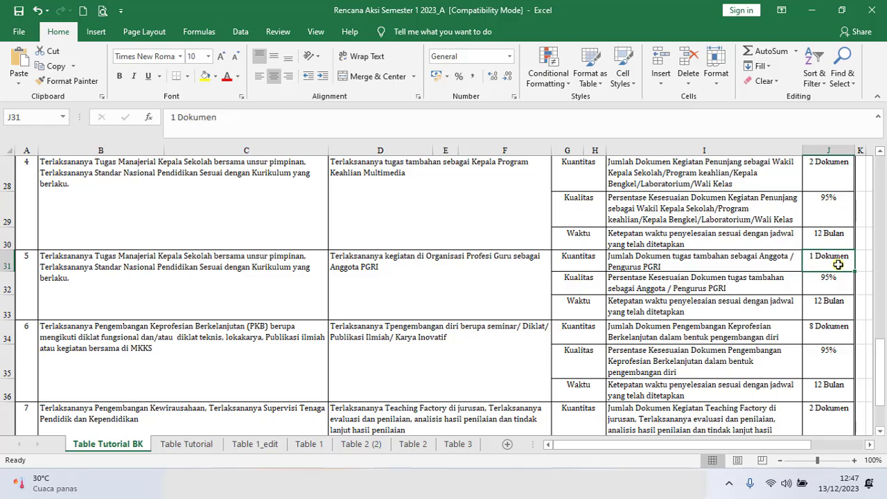
pyautogui.click(817, 258)
pyautogui.click(816, 260)
pyautogui.click(819, 265)
pyautogui.click(819, 260)
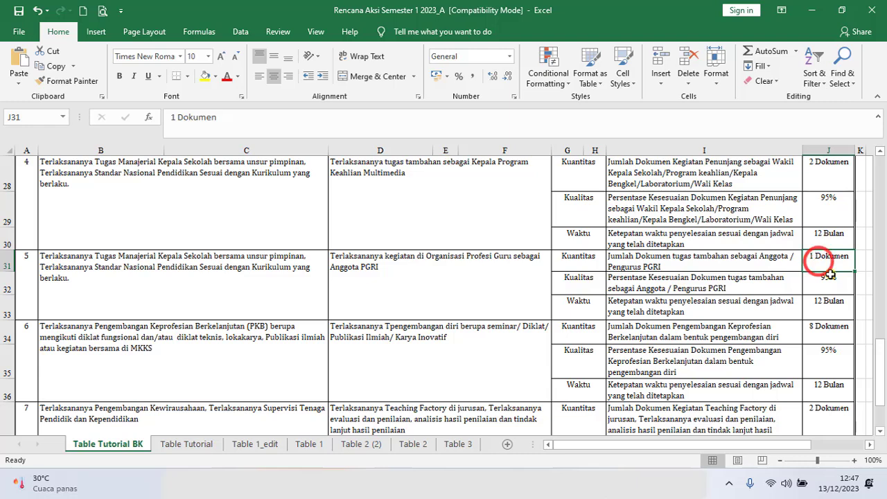
pyautogui.doubleClick(823, 262)
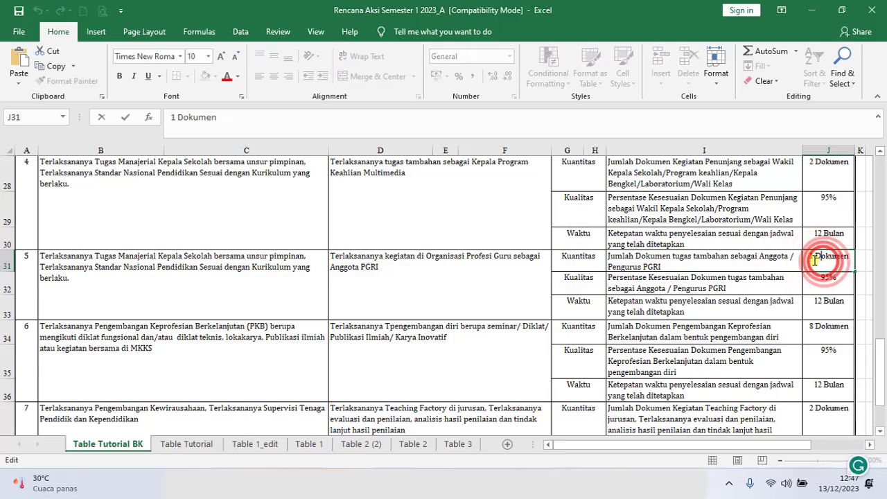
pyautogui.doubleClick(812, 257)
pyautogui.write('3')
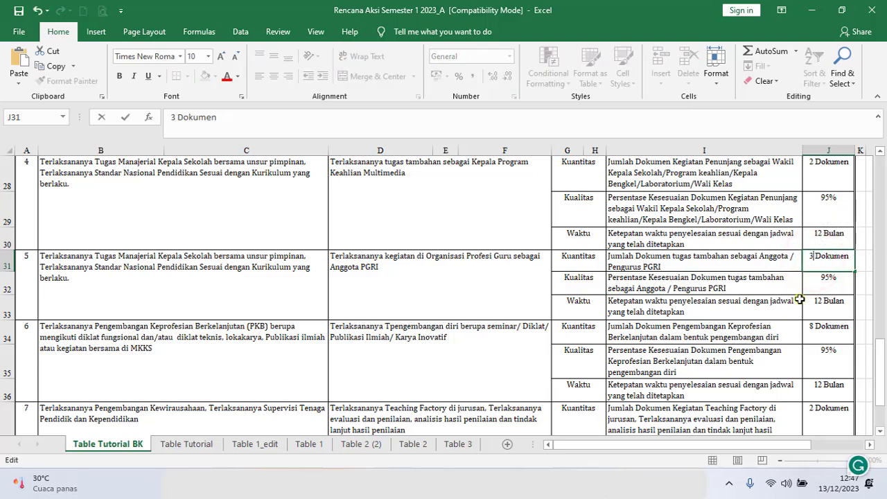
pyautogui.click(589, 283)
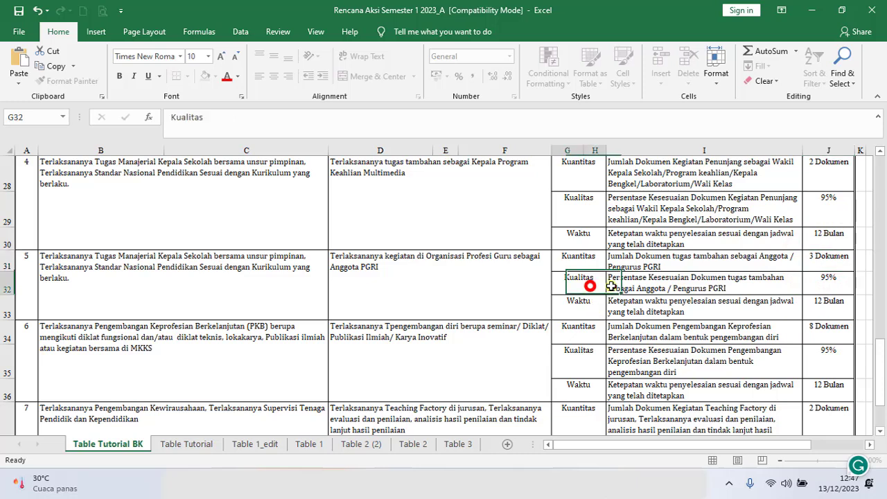
# Step: Review entry 5's Kualitas target along with its Waktu aspect and target
pyautogui.click(835, 284)
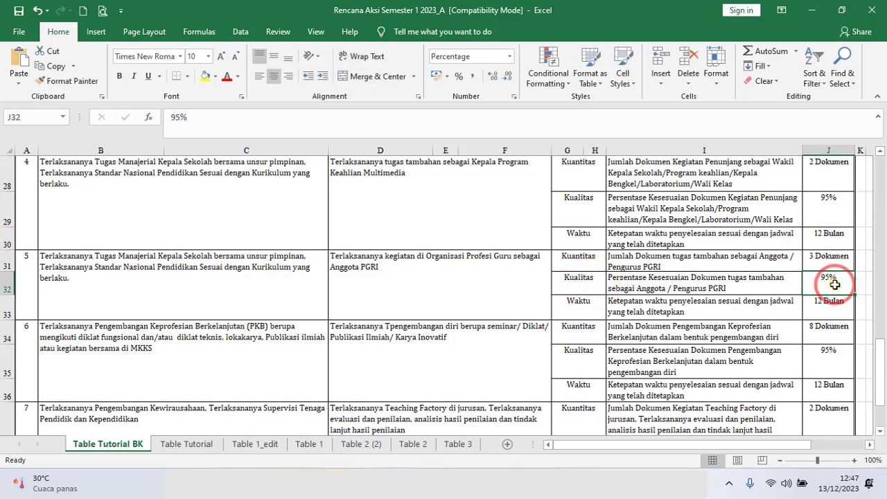
pyautogui.click(591, 312)
pyautogui.click(823, 314)
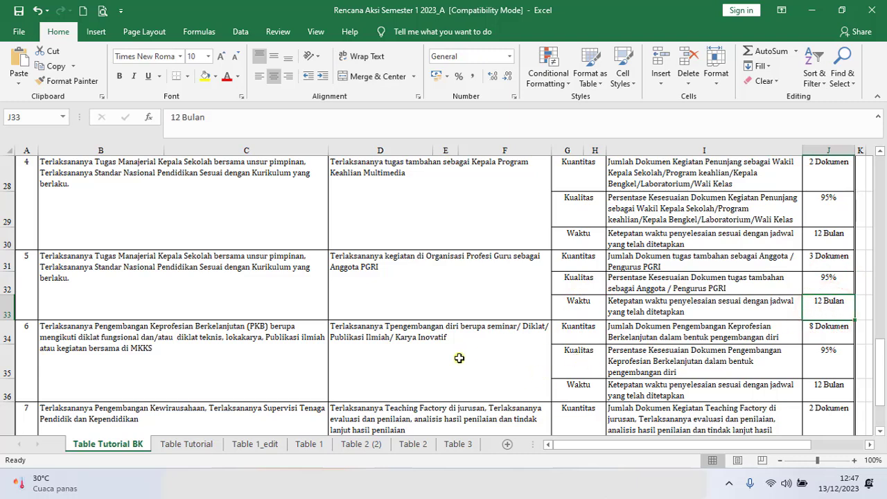
# Step: Examine entry 6's Rencana Hasil Kerja on self-development through seminars, training, scientific publications and innovative work
pyautogui.click(392, 348)
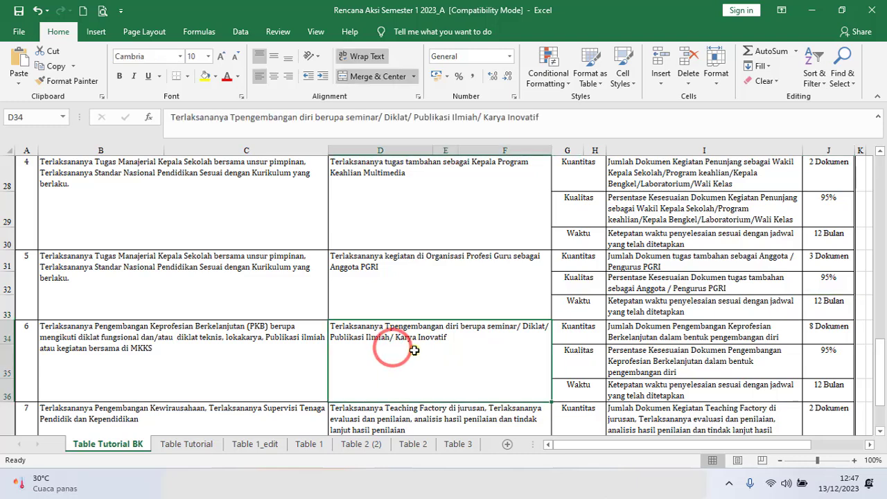
pyautogui.click(520, 336)
pyautogui.click(368, 344)
pyautogui.click(426, 350)
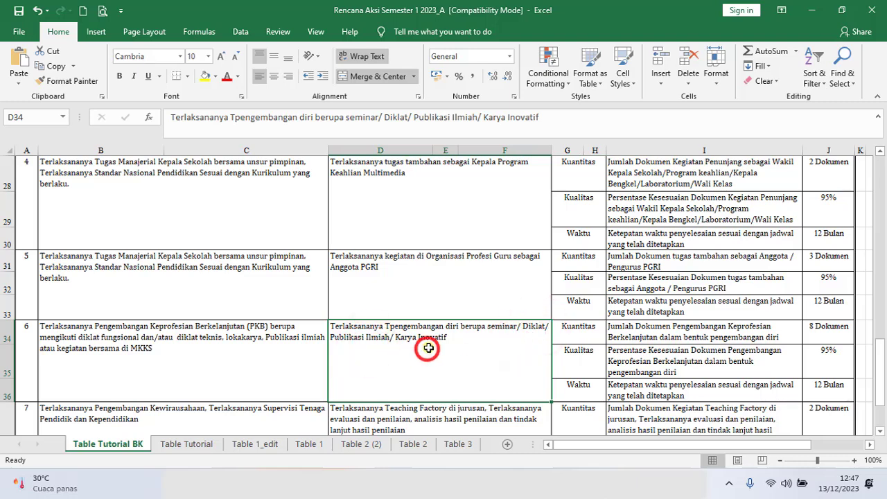
# Step: Examine entry 6's Kuantitas aspect, its professional-development document indicator and its target
pyautogui.click(580, 329)
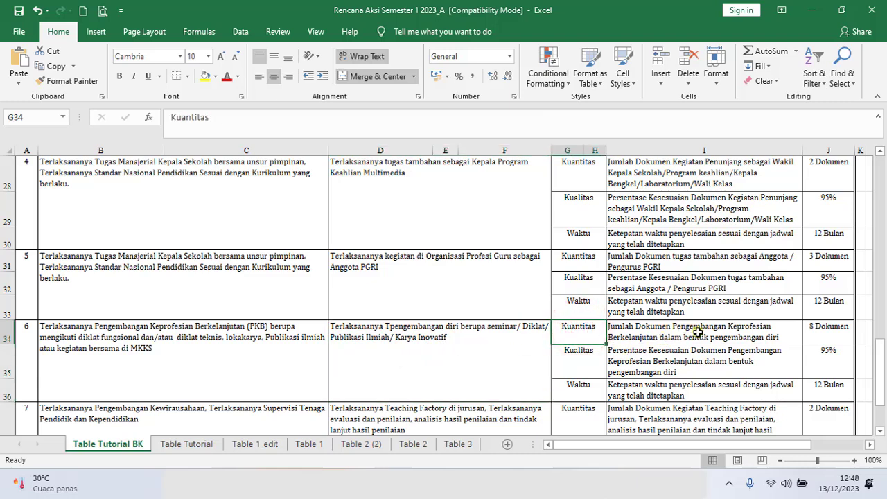
pyautogui.click(736, 324)
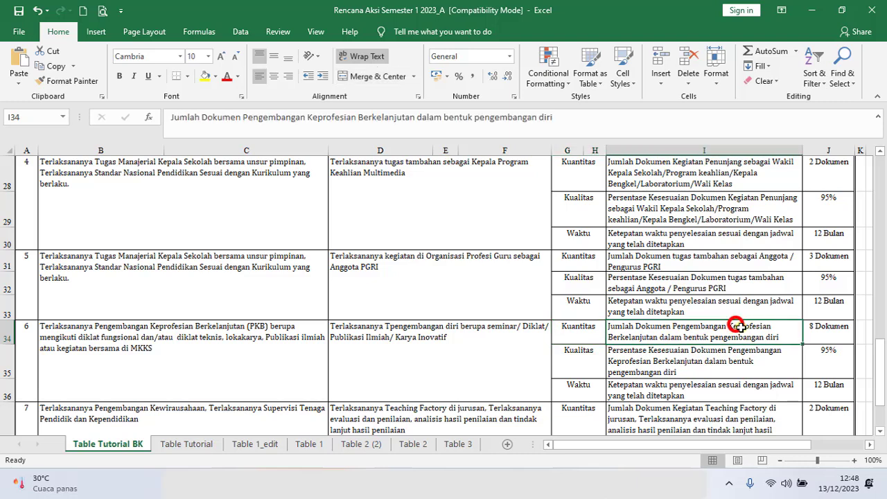
pyautogui.click(816, 335)
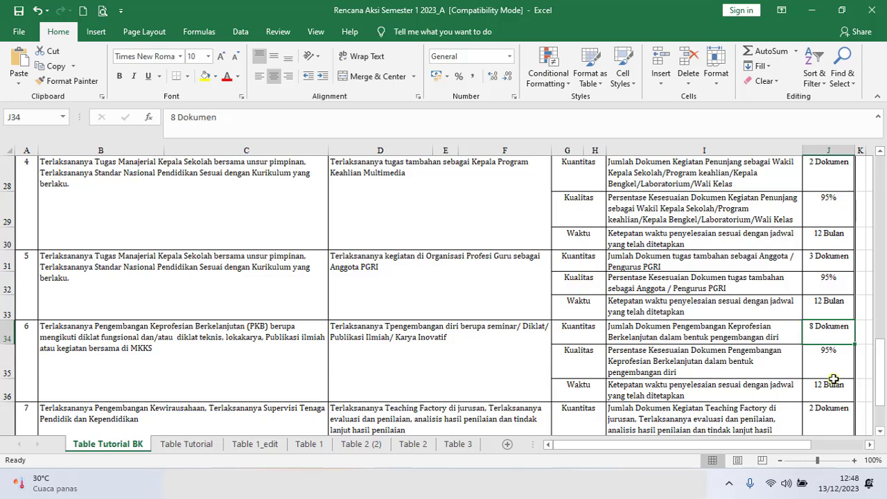
pyautogui.click(831, 330)
pyautogui.click(824, 333)
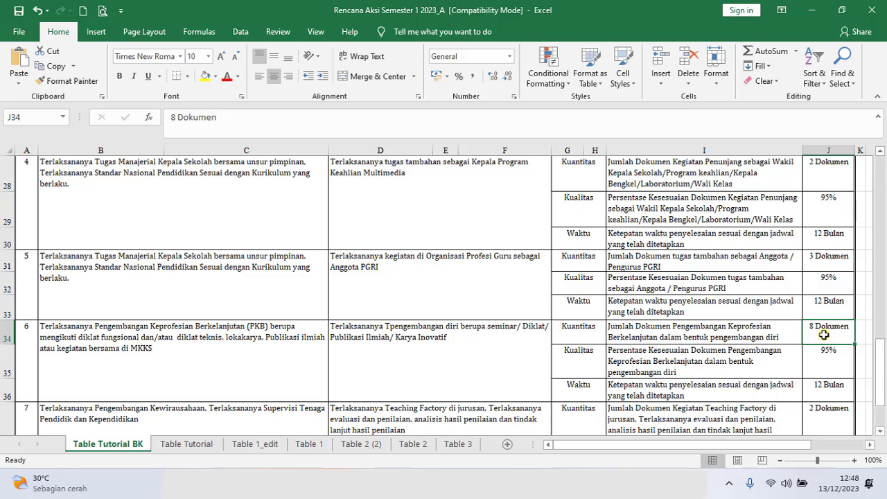
pyautogui.click(819, 336)
# Step: Examine entry 6's Kualitas indicator and target, along with its Waktu aspect and target
pyautogui.click(575, 369)
pyautogui.click(684, 365)
pyautogui.click(826, 362)
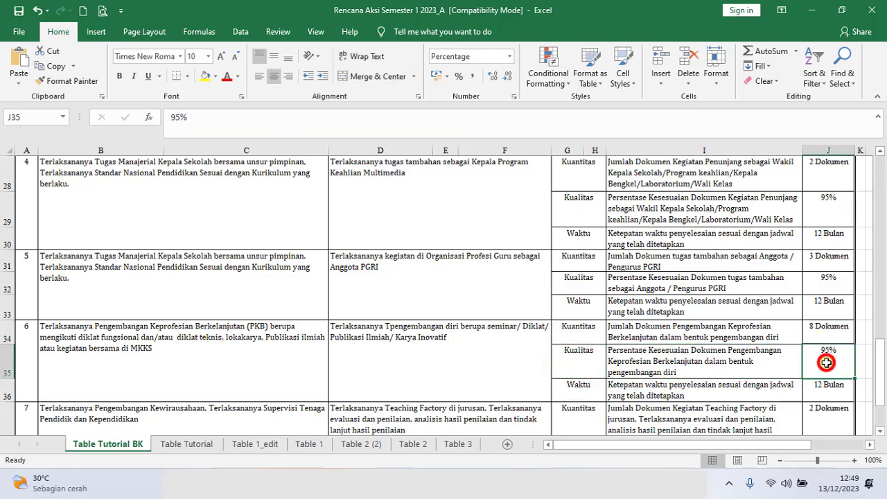
pyautogui.click(586, 392)
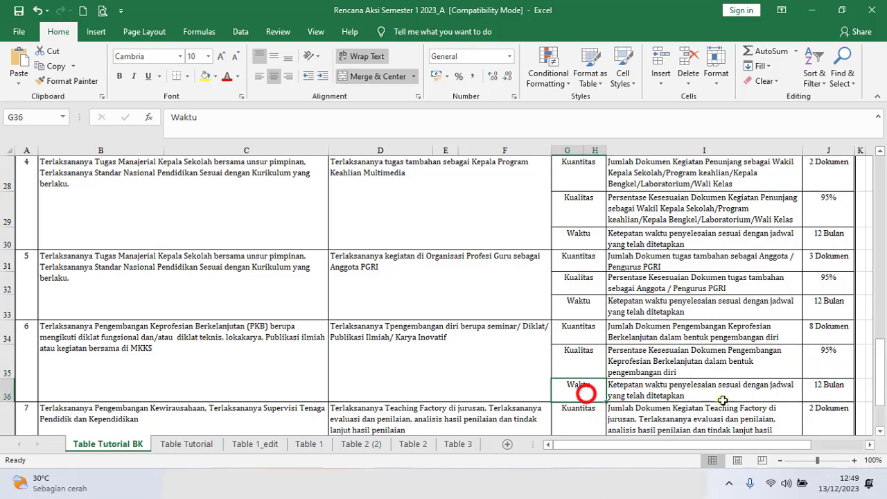
pyautogui.click(836, 387)
# Step: Examine entry 7's Rencana Hasil Kerja on Teaching Factory and assessment, and return to the employee details and UTAMA section
pyautogui.moveTo(877, 392); pyautogui.dragTo(876, 390)
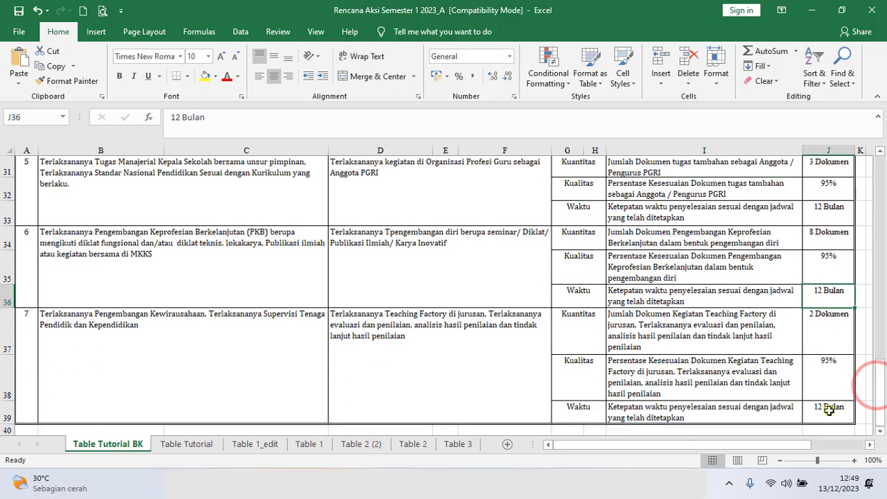
pyautogui.click(429, 354)
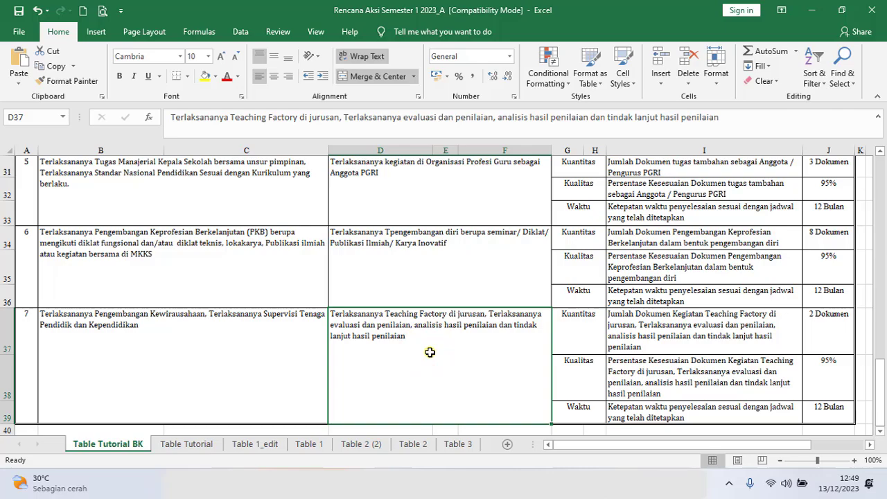
pyautogui.moveTo(877, 370); pyautogui.dragTo(884, 181)
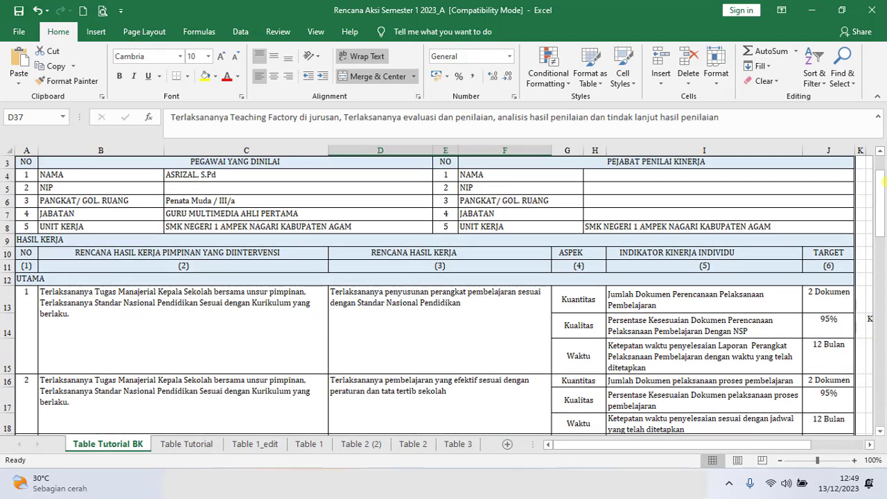